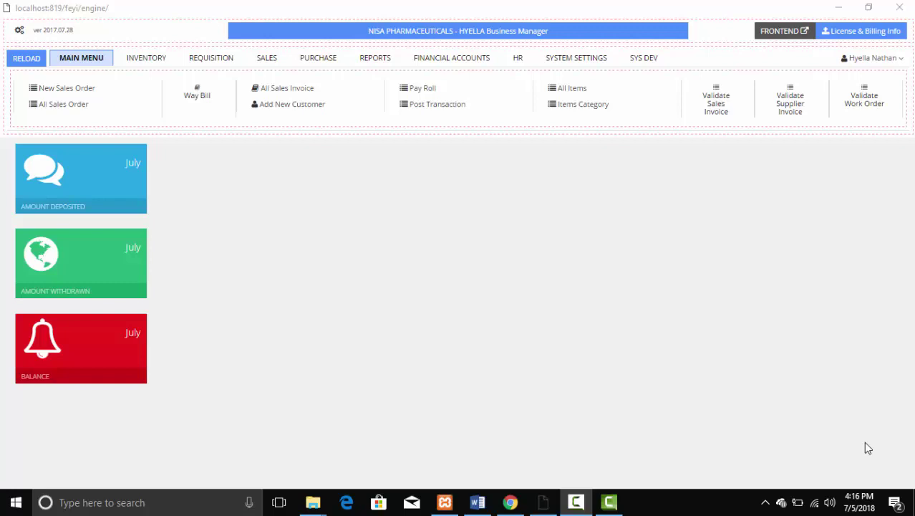
- Open the purchase orders list and examine the two Zaiken Ltd goods received entries
left_click(433, 113)
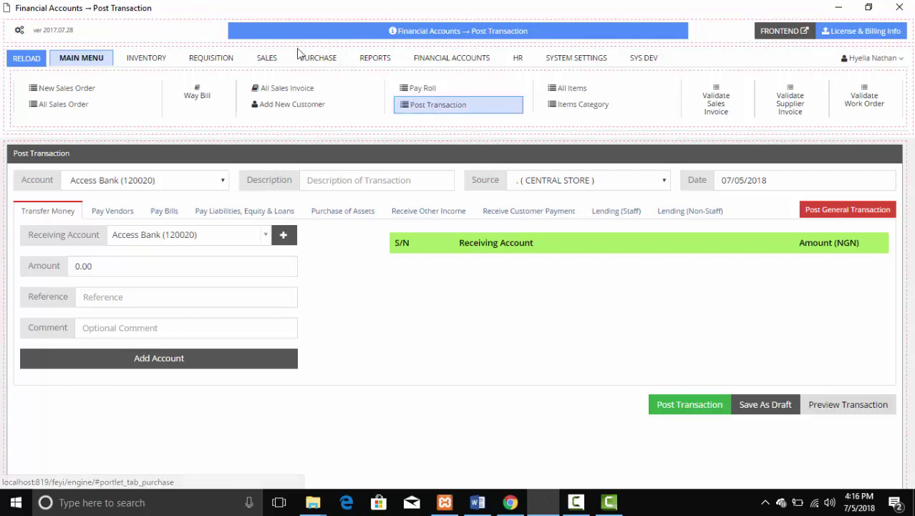
left_click(326, 66)
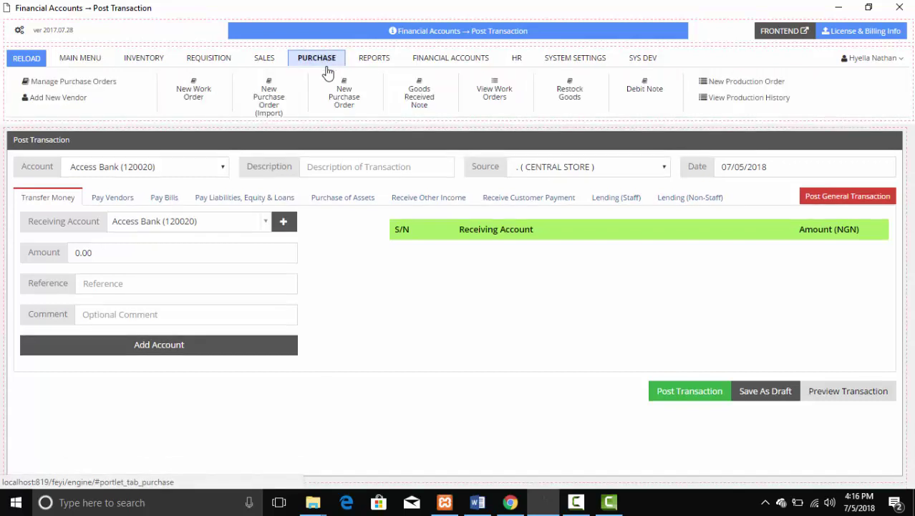
left_click(104, 84)
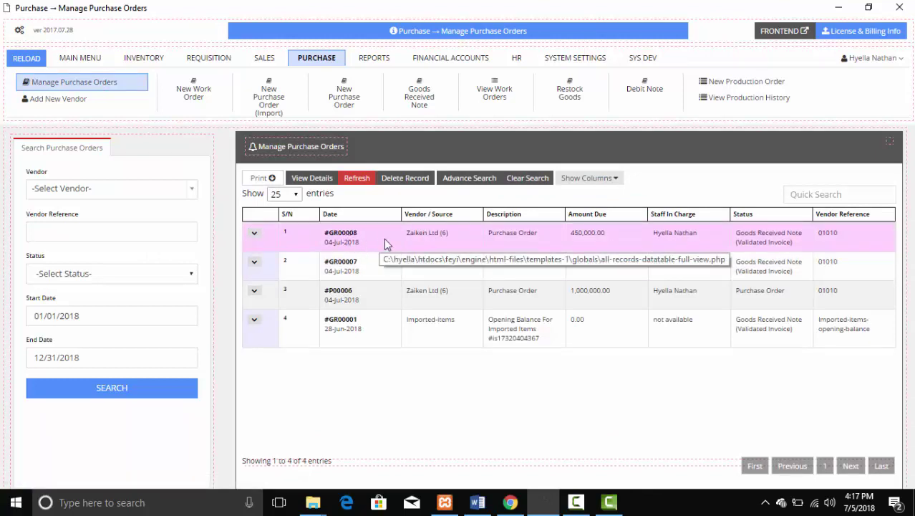
left_click(423, 242)
left_click(416, 272)
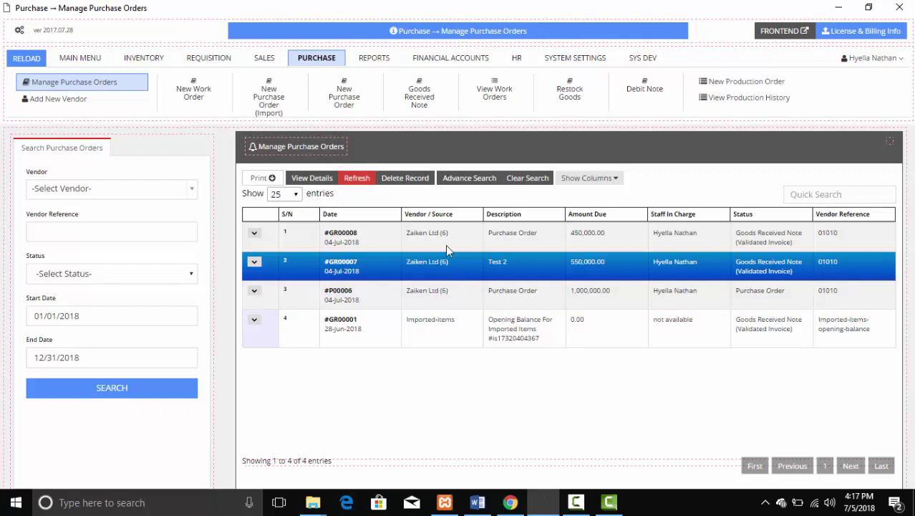
- Start a new vendor payment transaction in the financial accounts and choose zaiken ltd as the vendor
left_click(433, 62)
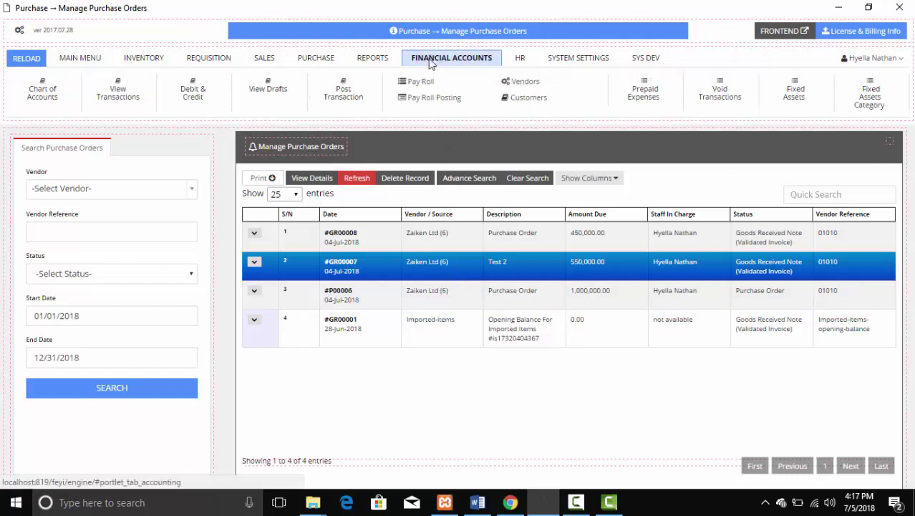
left_click(345, 92)
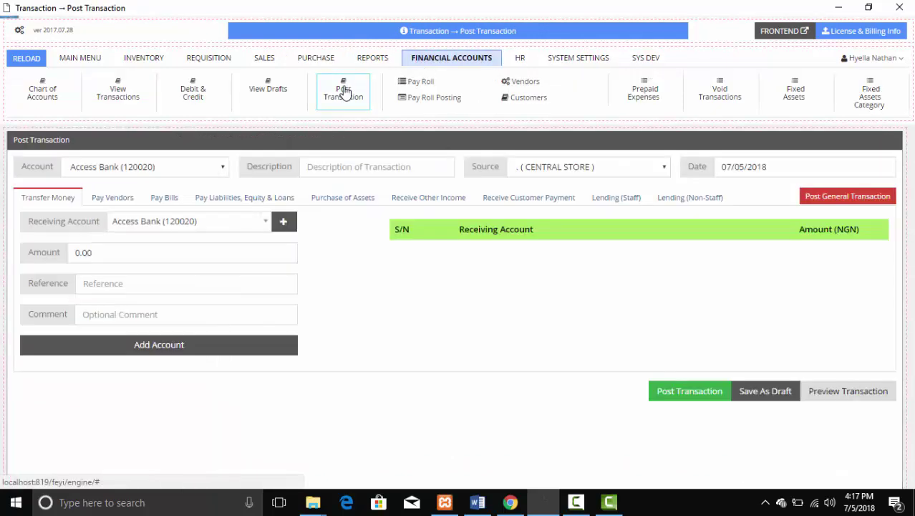
left_click(119, 202)
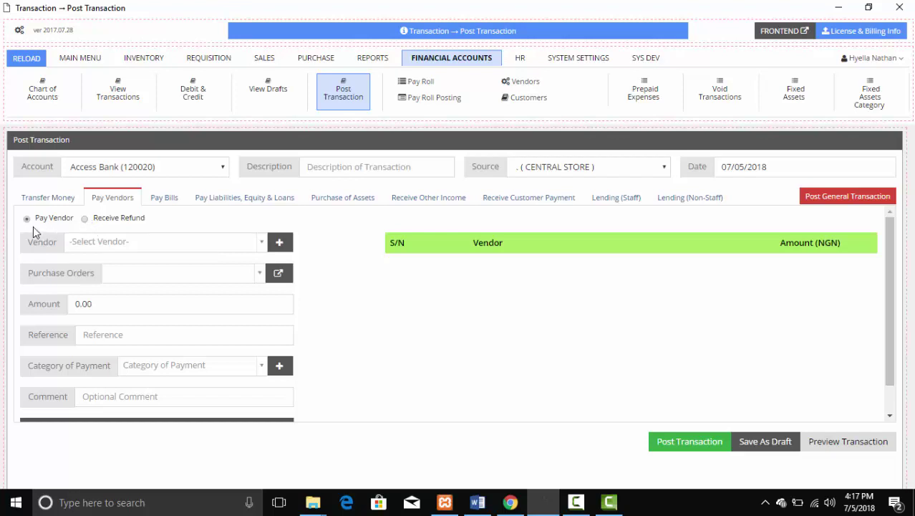
left_click(129, 248)
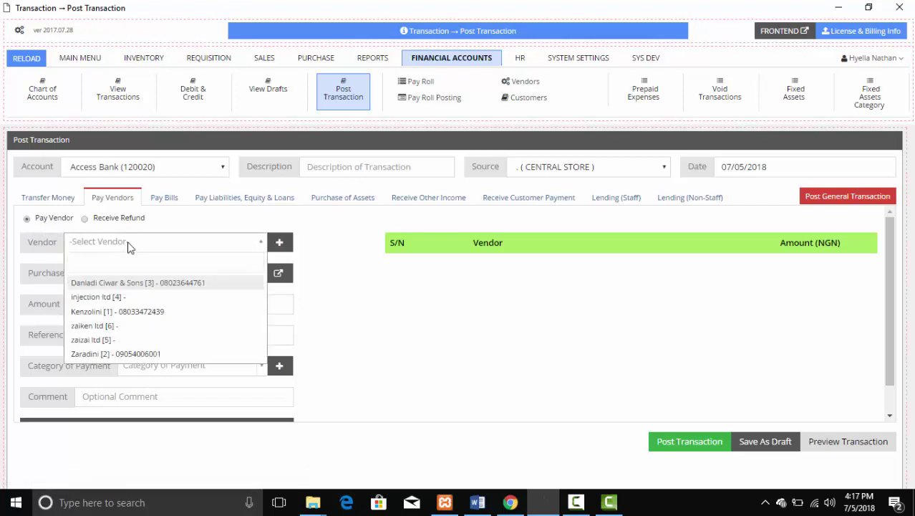
left_click(89, 327)
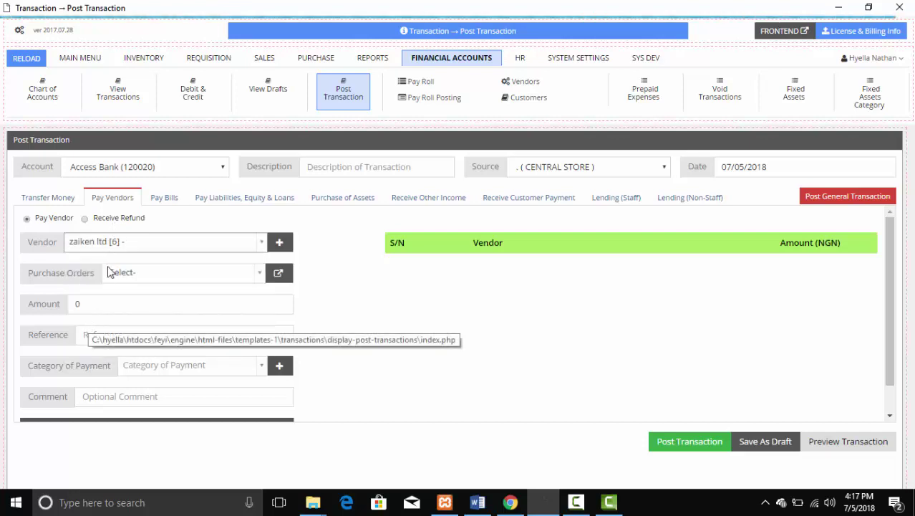
- Select zaiken ltd's first listed purchase order and set the payment amount to 350000
left_click(141, 275)
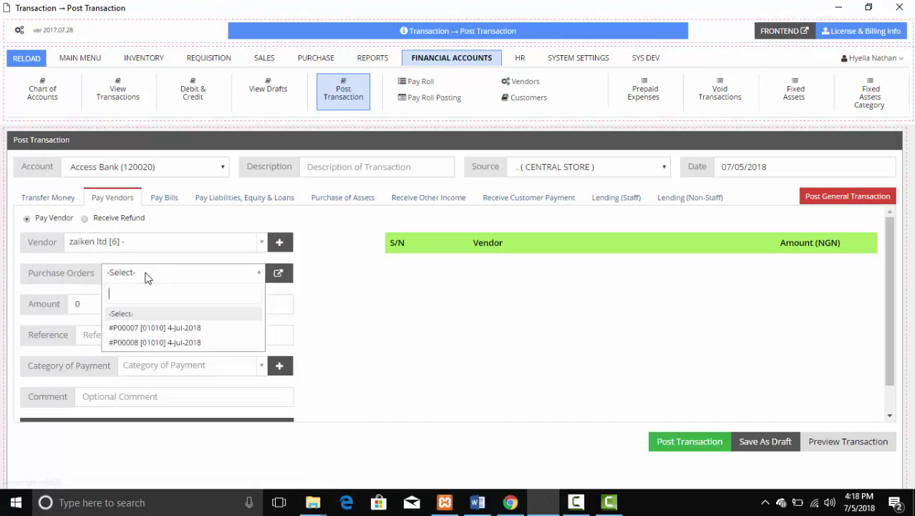
left_click(188, 331)
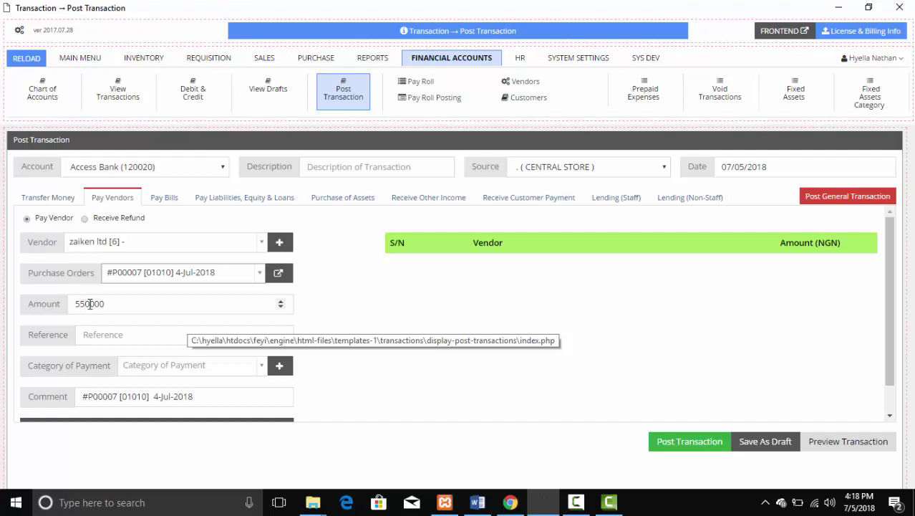
left_click_drag(90, 303, 66, 308)
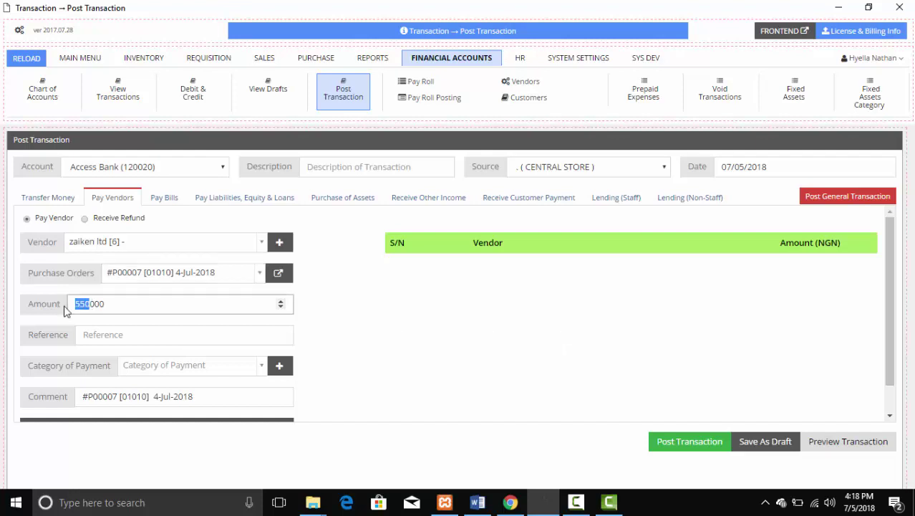
type("350")
- Create and save a new payment category named "purchases"
left_click(168, 368)
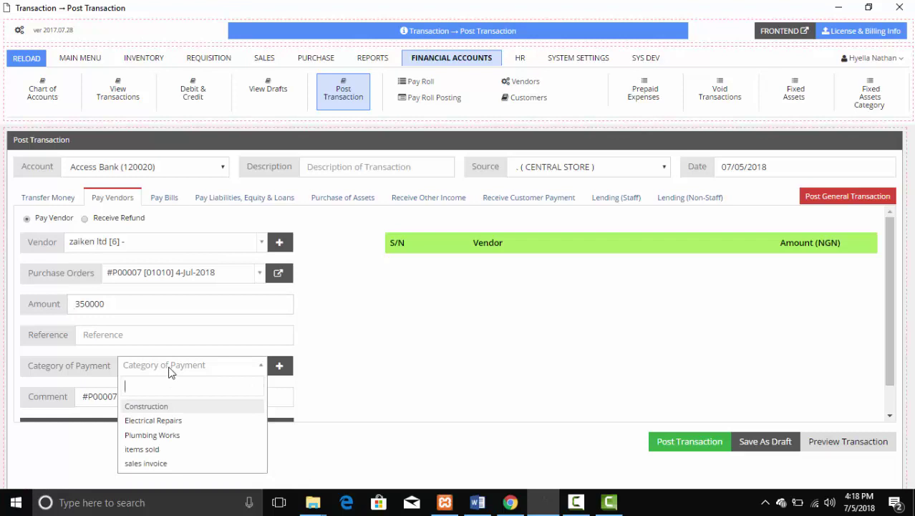
left_click(281, 371)
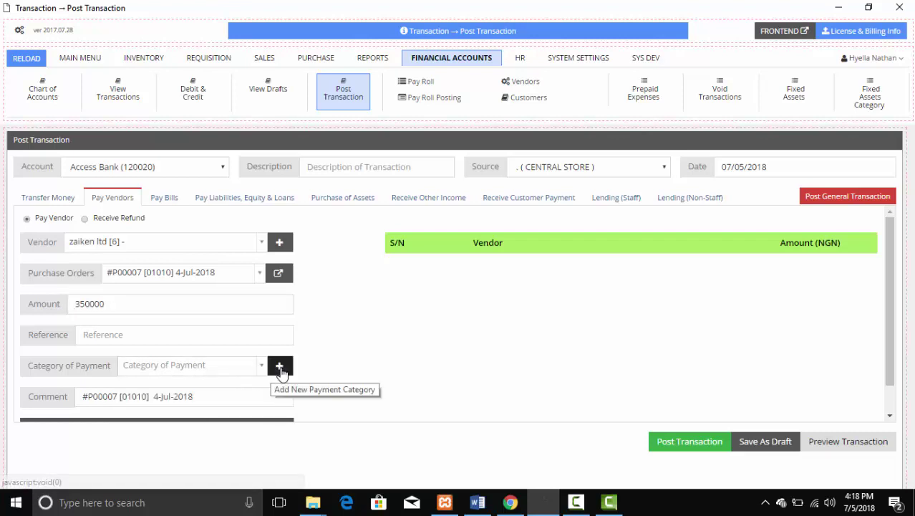
left_click(281, 369)
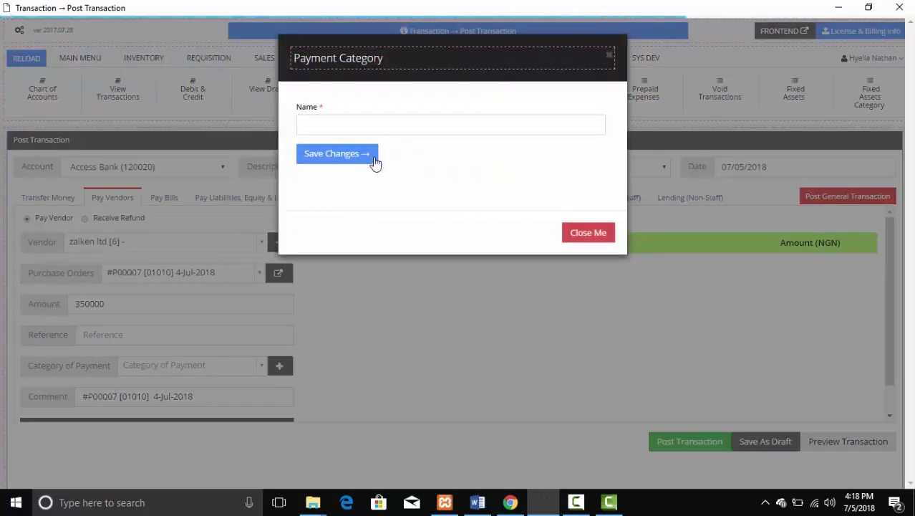
left_click(365, 121)
type("purc")
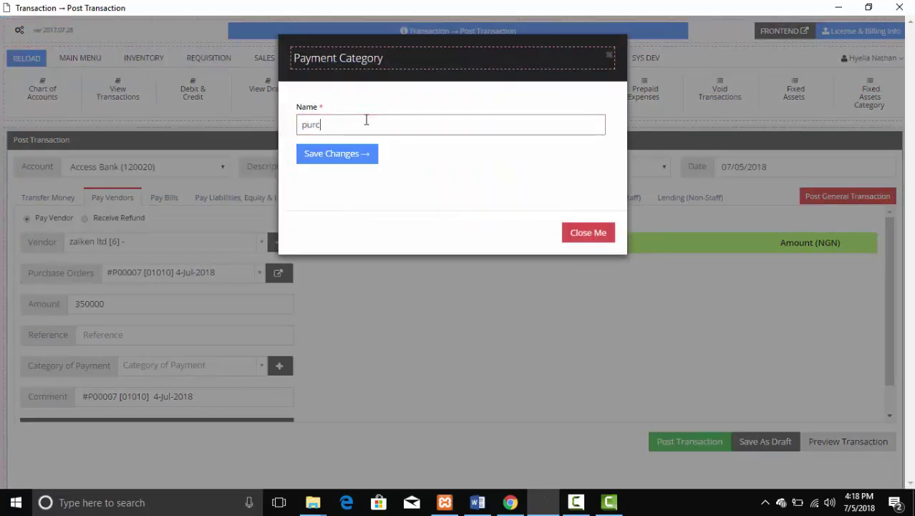
type("hases")
left_click(317, 156)
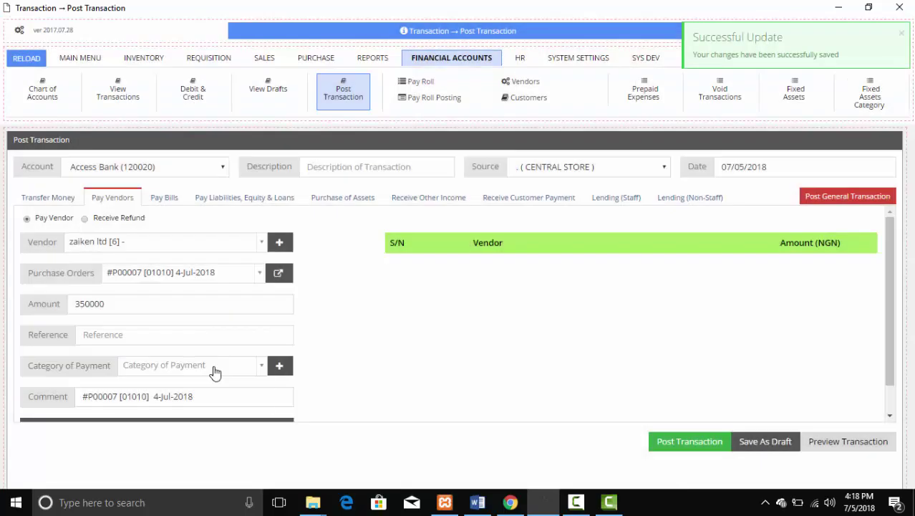
- Set the category of payment to purchases and append "part payment" to the comment
left_click(215, 370)
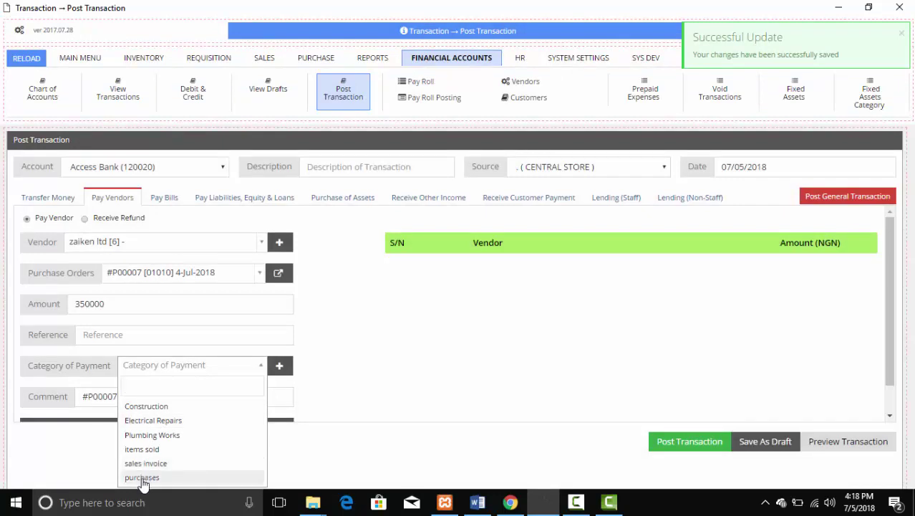
left_click(143, 477)
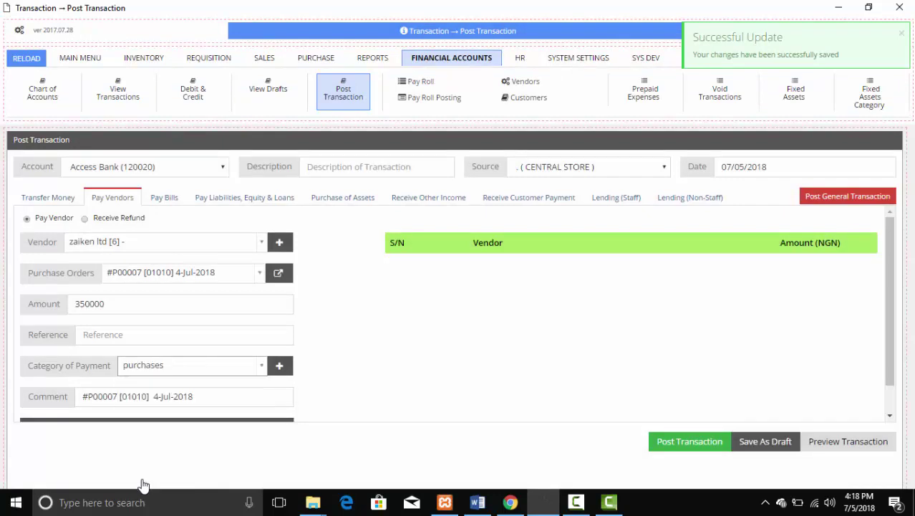
left_click(202, 397)
type("pa")
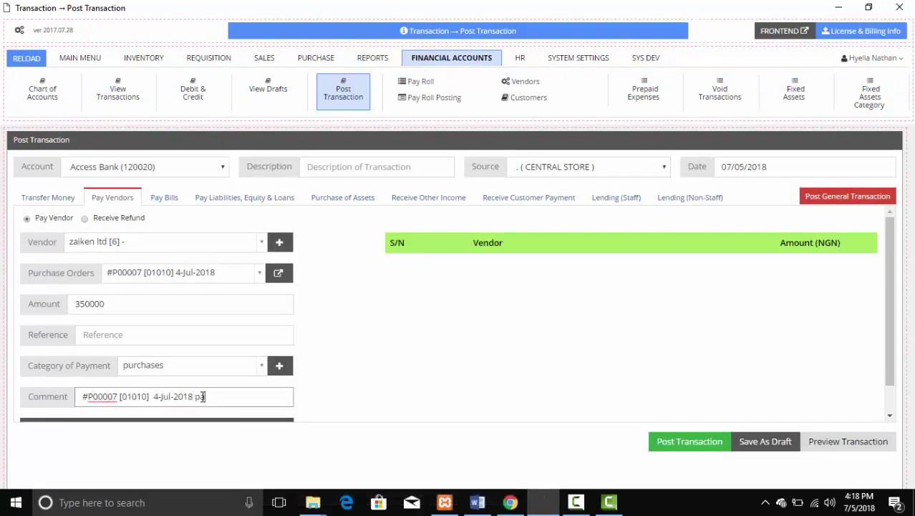
type("rt payment")
- Set the paying account to FCMB and enter "part payment" as the transaction description
left_click(140, 169)
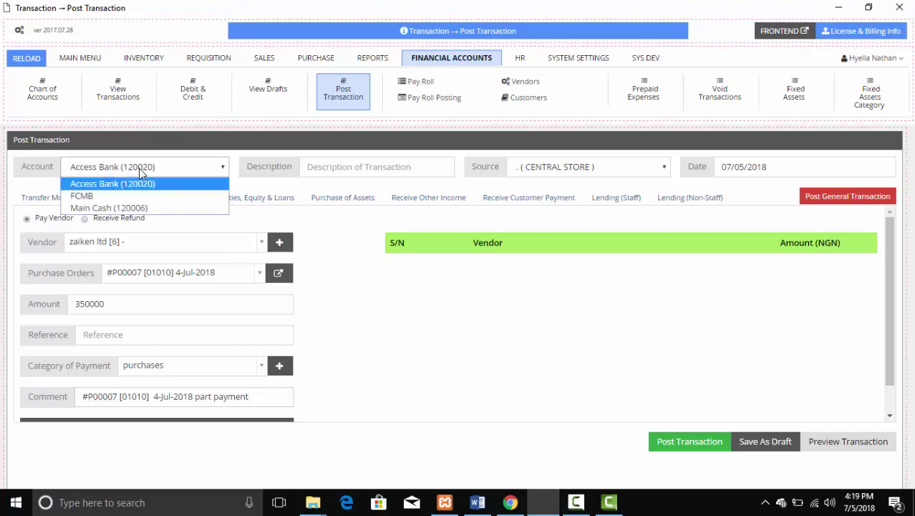
left_click(98, 196)
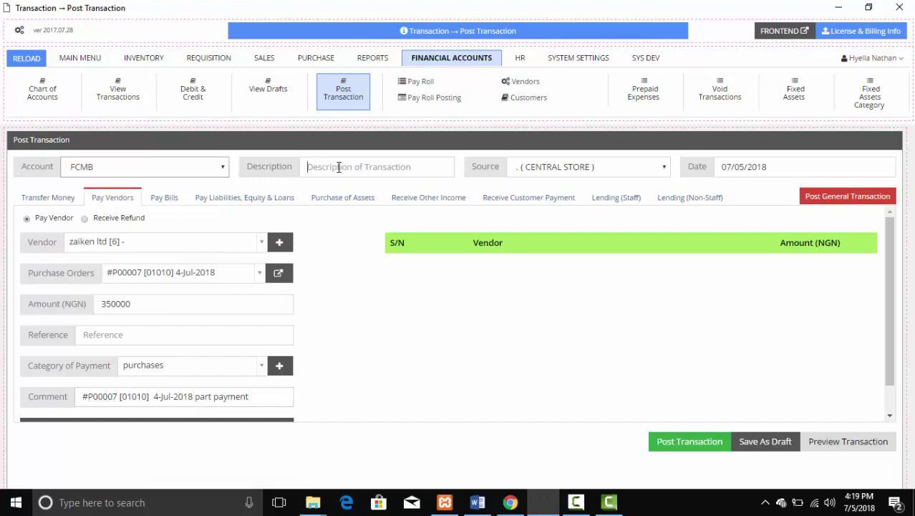
left_click(314, 166)
type("part")
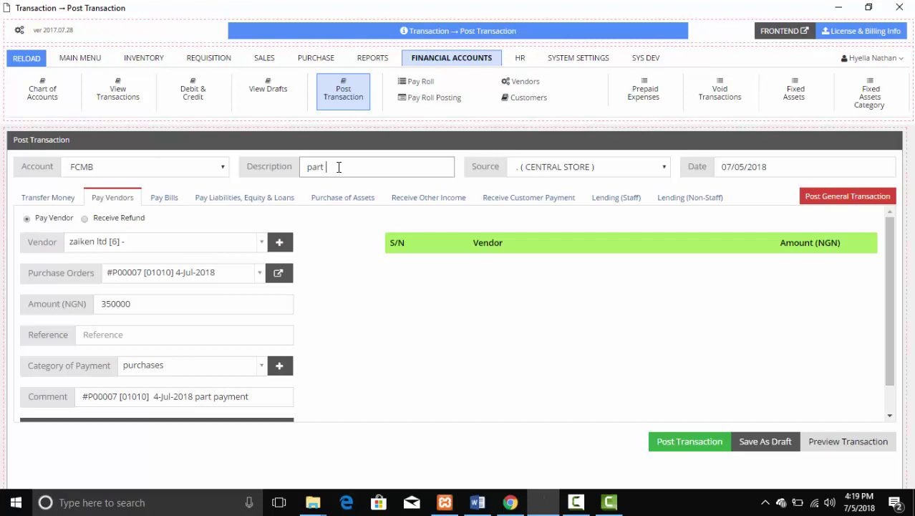
type(" payment")
- Set the transaction date to 07/04/2018 and add the vendor payment to the transaction's payment list
left_click(732, 172)
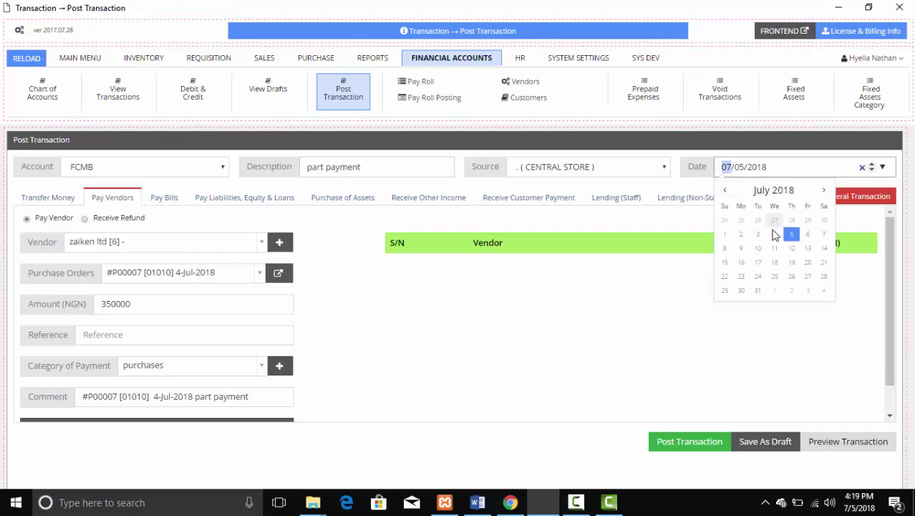
left_click(774, 235)
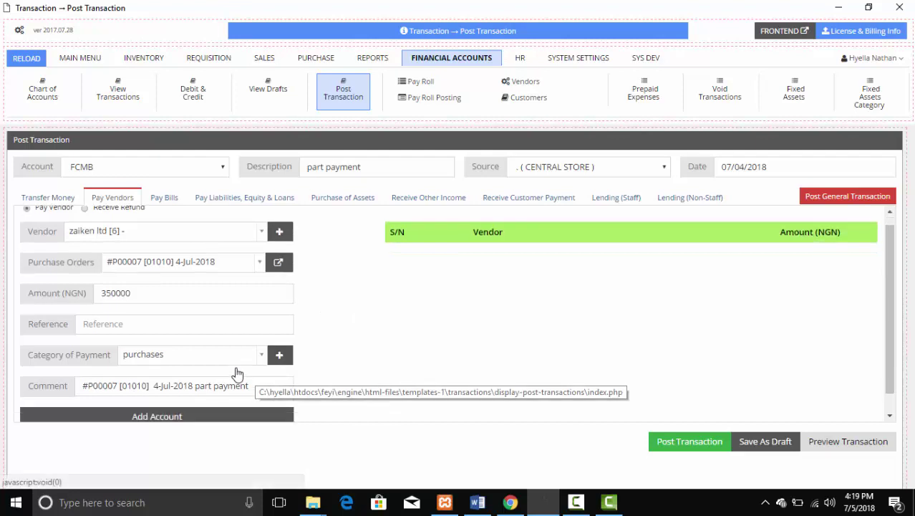
scroll(234, 373, "down", 1)
left_click(154, 403)
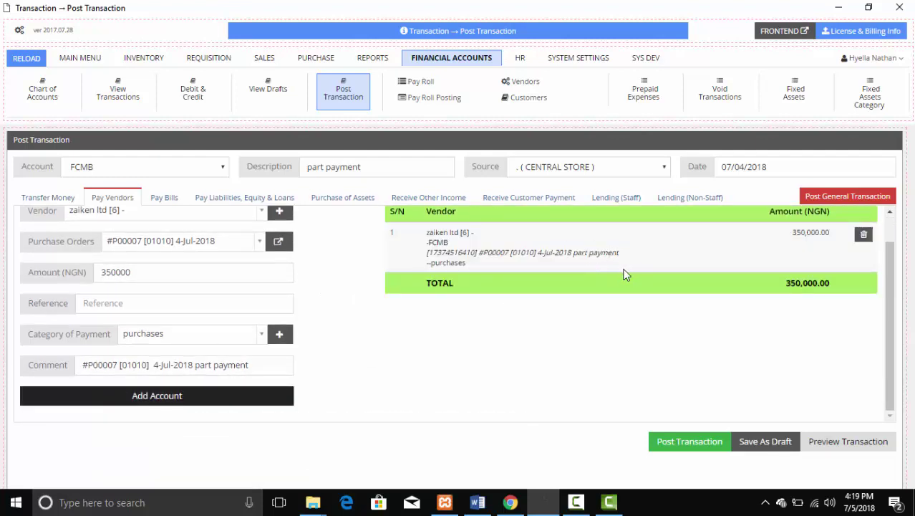
- Select zaiken ltd's second listed purchase order and set its payment amount to 350000
scroll(426, 342, "up", 1)
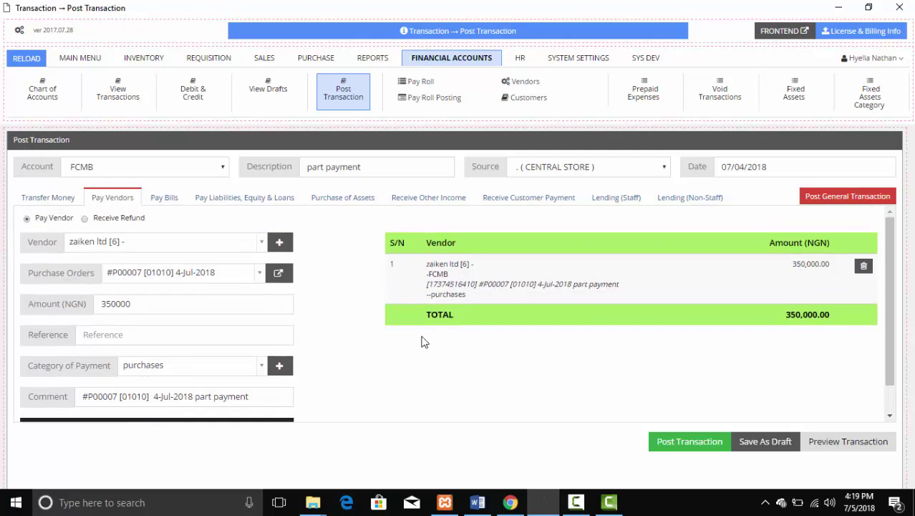
left_click(203, 278)
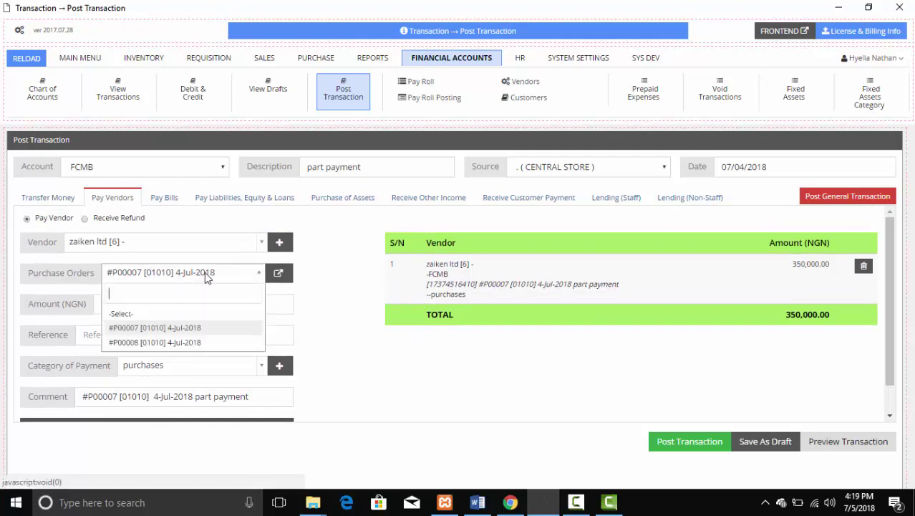
left_click(133, 347)
left_click(107, 304)
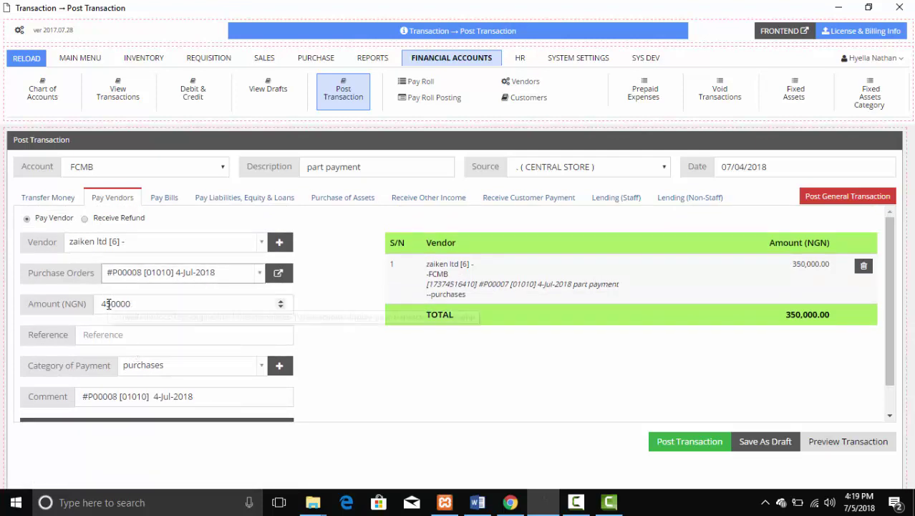
left_click_drag(107, 303, 92, 308)
type("3")
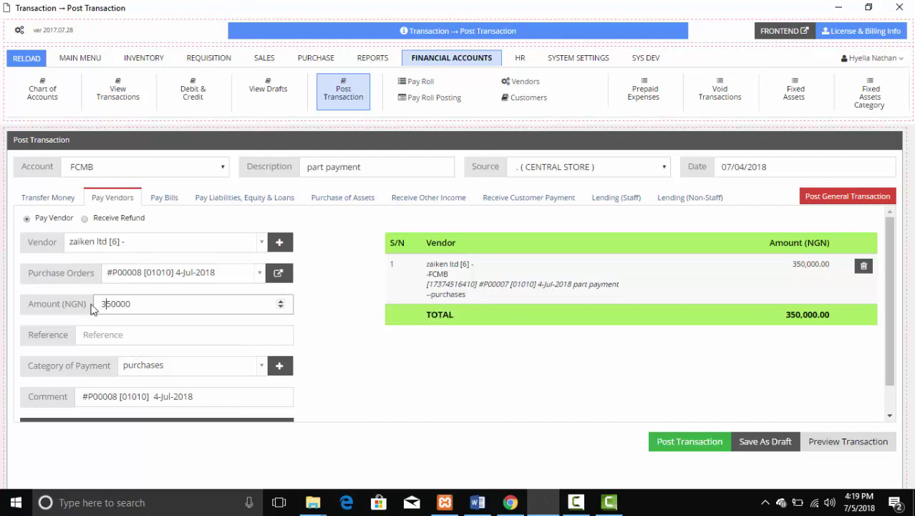
- Append "part payment" to the second order's comment and set the transaction date to 07/05/2018
scroll(197, 340, "down", 1)
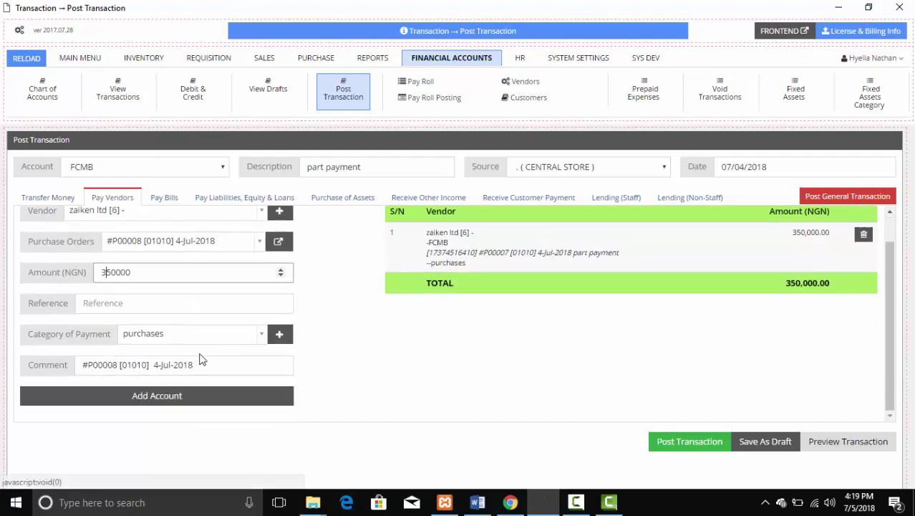
left_click(203, 362)
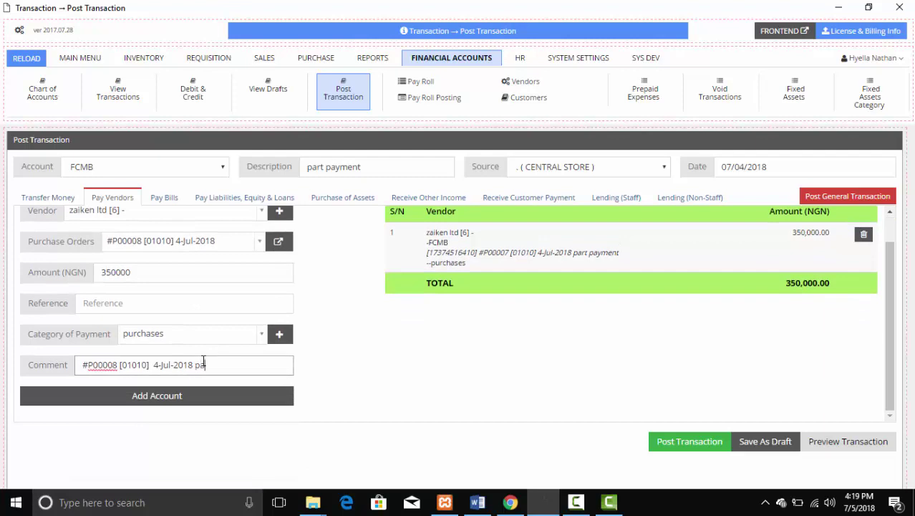
type("part payment")
scroll(180, 337, "up", 1)
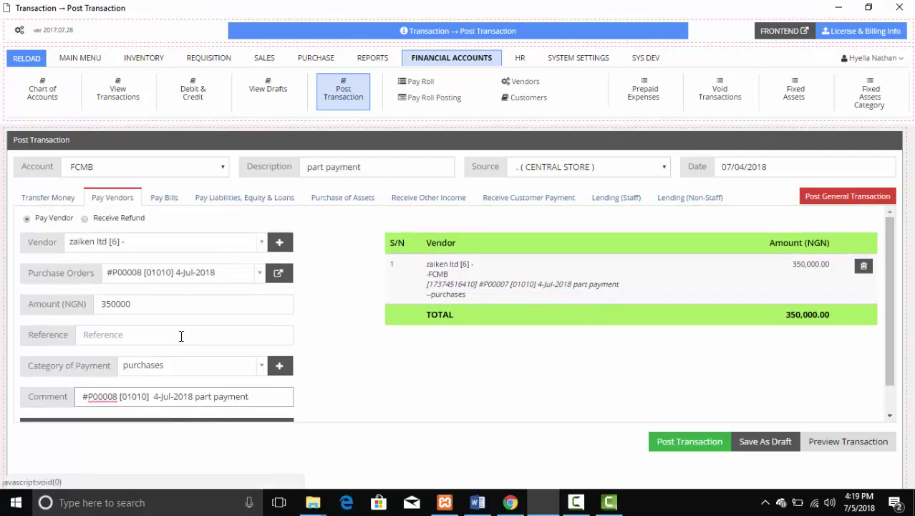
left_click(749, 169)
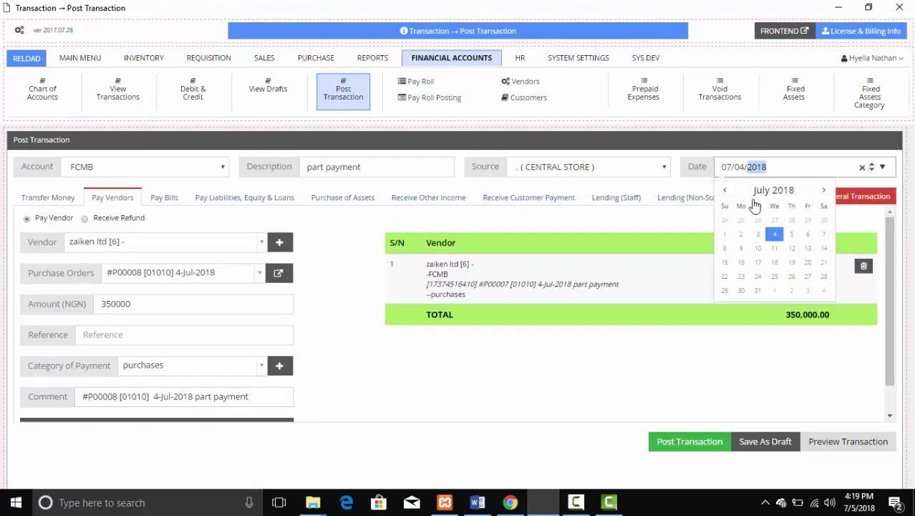
left_click(794, 237)
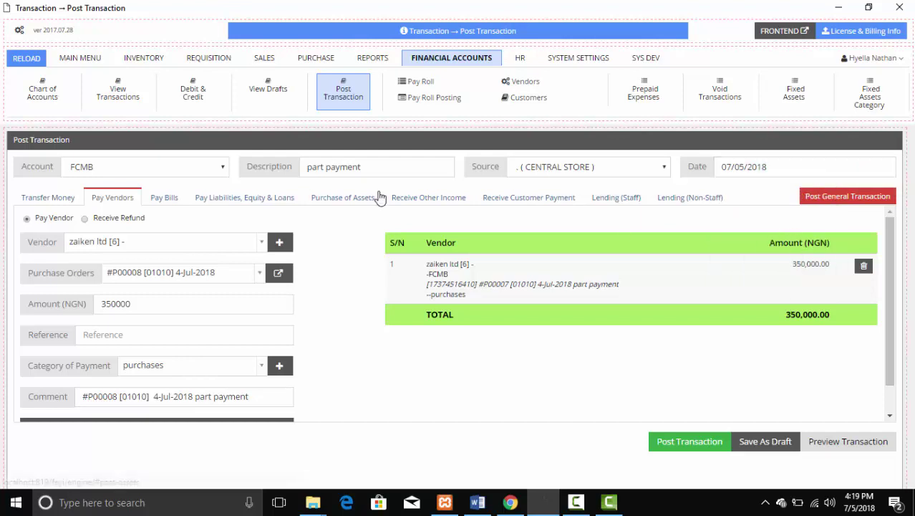
- Change the paying account to Access Bank and add the second order's payment to the transaction's payment list
left_click(192, 172)
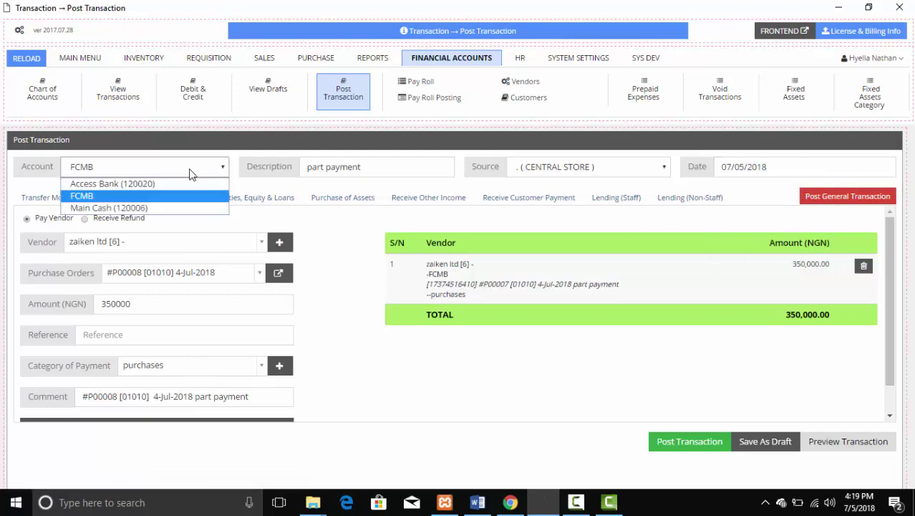
left_click(135, 185)
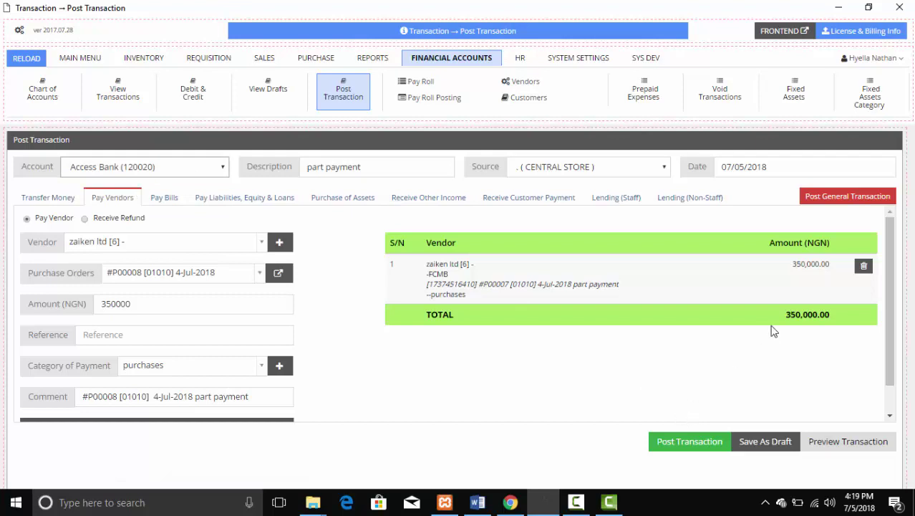
scroll(159, 393, "down", 1)
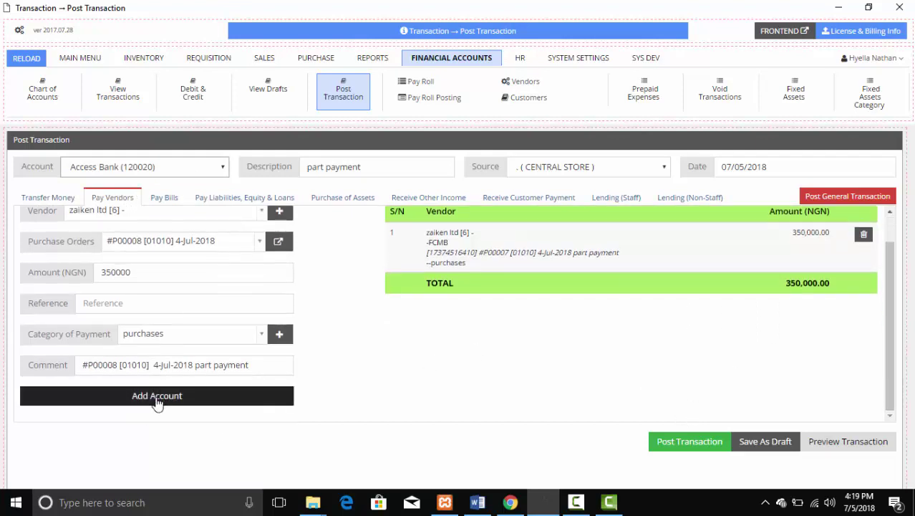
left_click(157, 398)
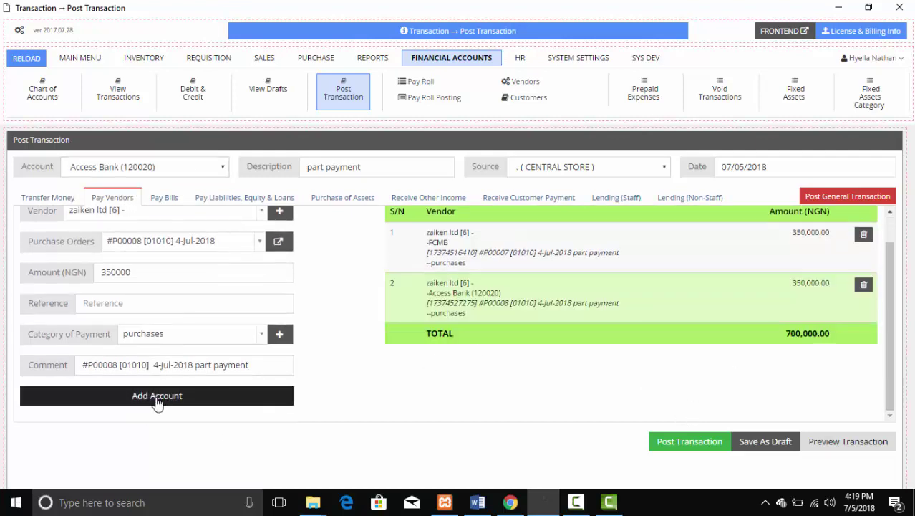
- Preview the part payment transaction, post it, and dismiss the payment receipt
left_click(849, 444)
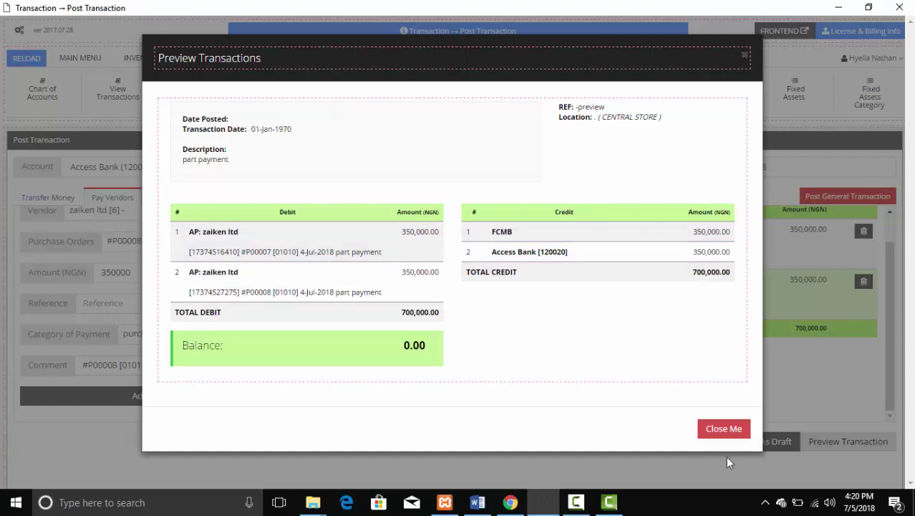
left_click(770, 398)
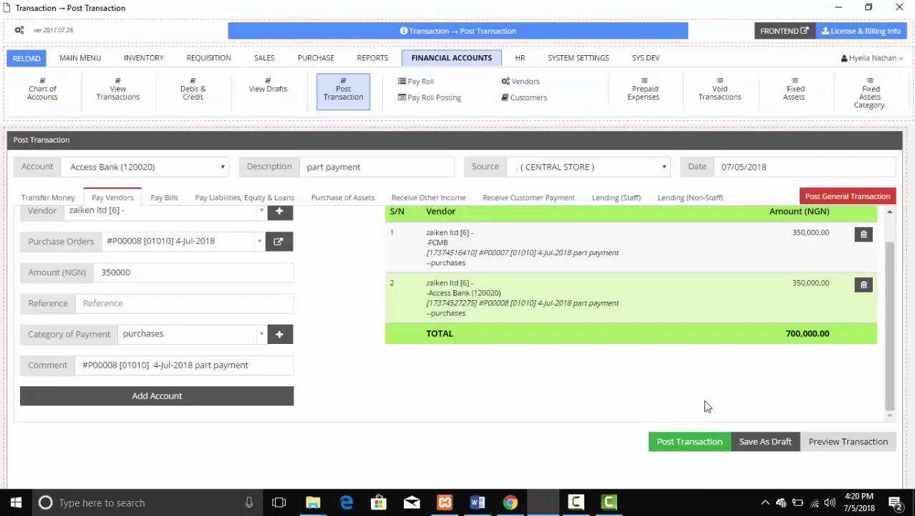
left_click(685, 445)
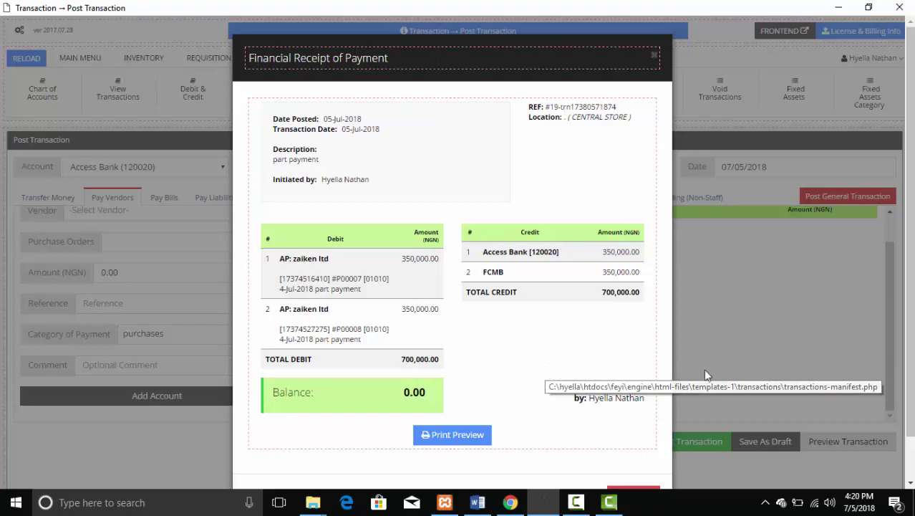
left_click(750, 359)
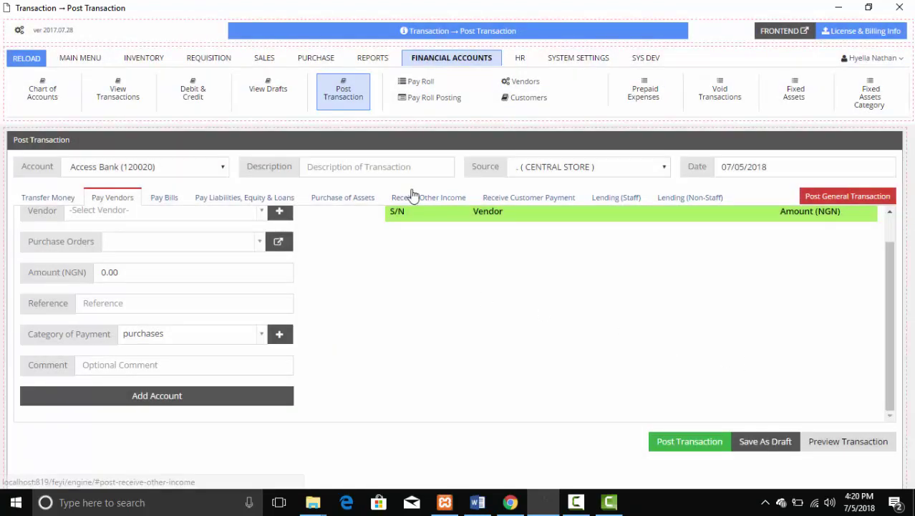
- Open the List of Creditors (Vendors) report in Receivables & Payables to check the vendor balances
left_click(449, 60)
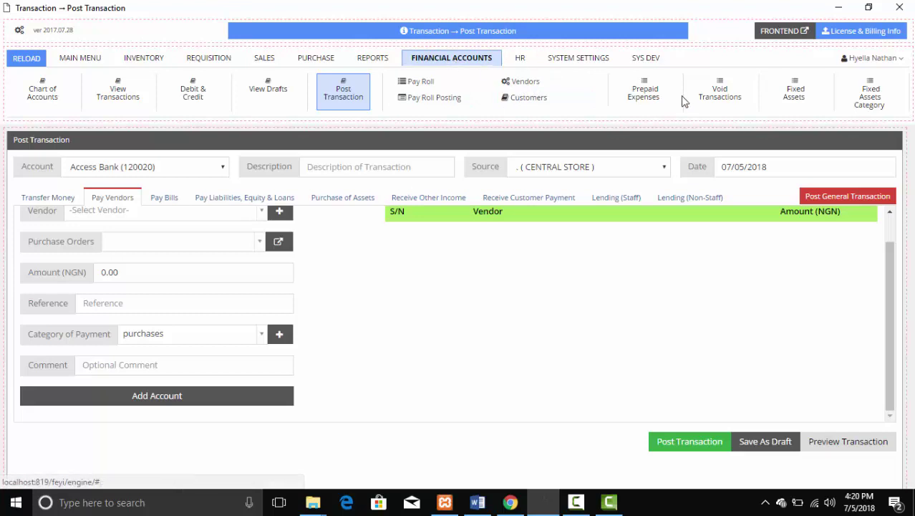
left_click(367, 61)
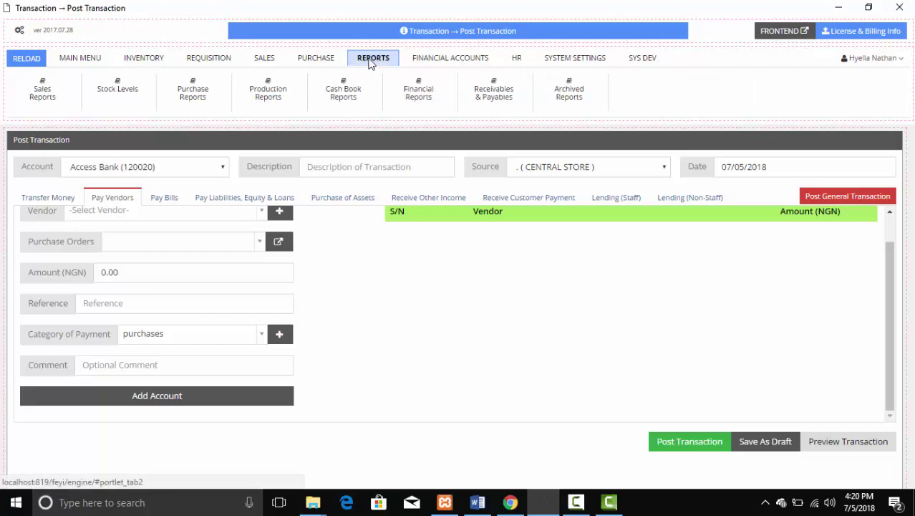
left_click(499, 96)
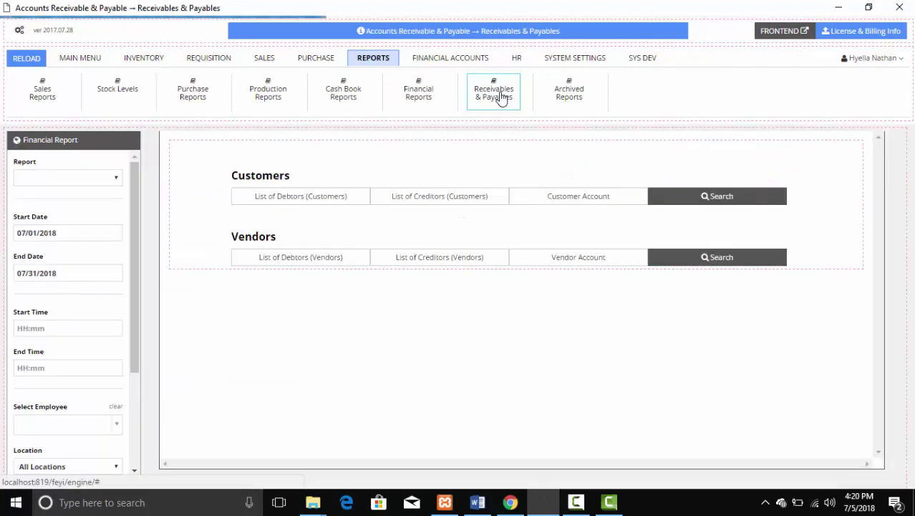
left_click(431, 265)
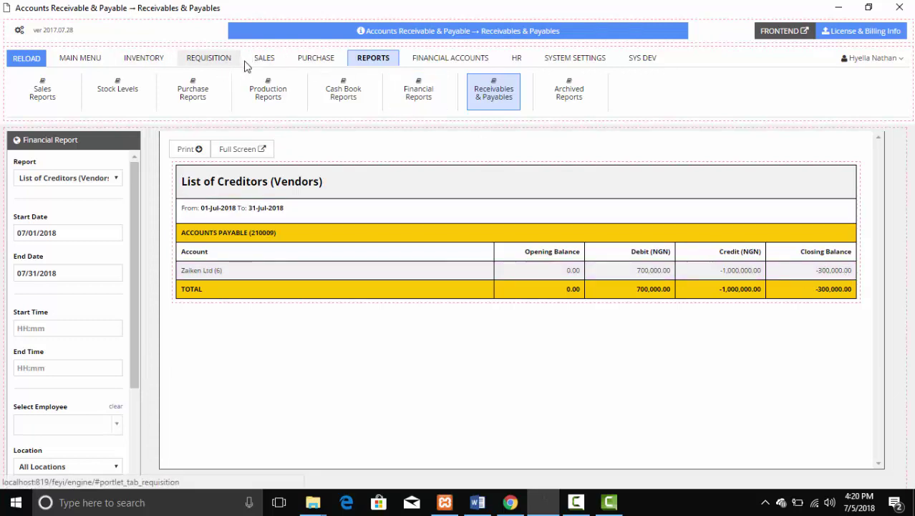
- View Zaiken Ltd's transactions from the vendor list to check the money owed, and close the vendor details
left_click(314, 60)
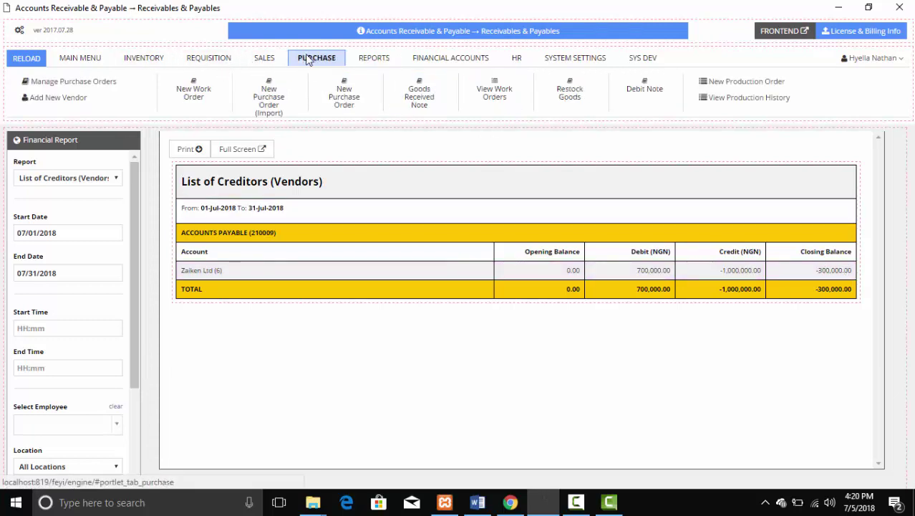
left_click(65, 99)
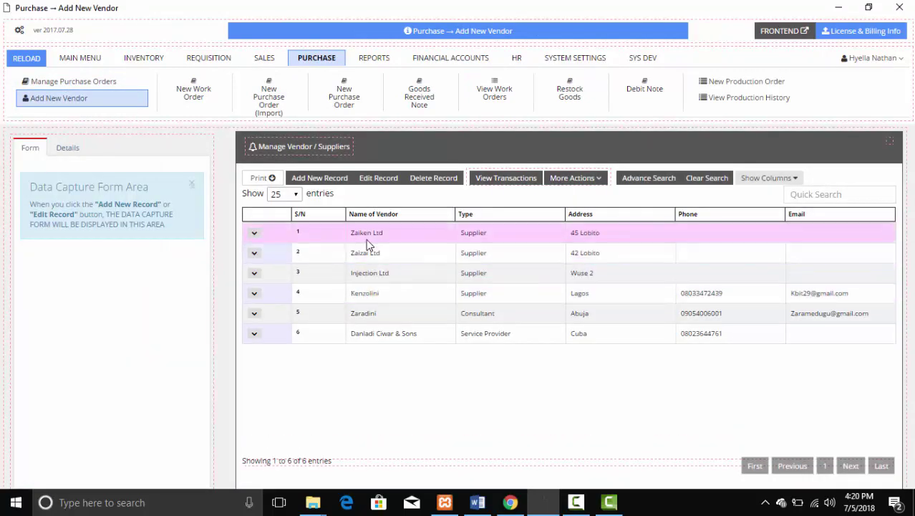
left_click(366, 234)
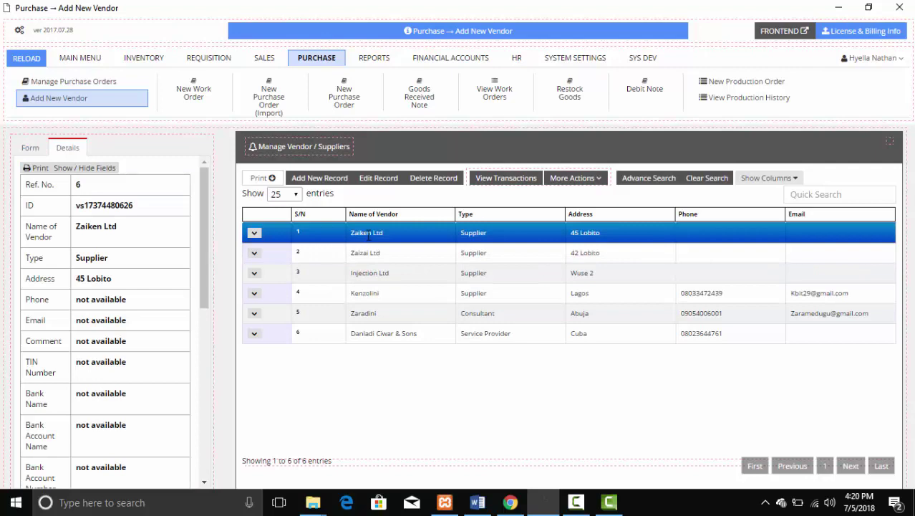
left_click(505, 181)
left_click(505, 180)
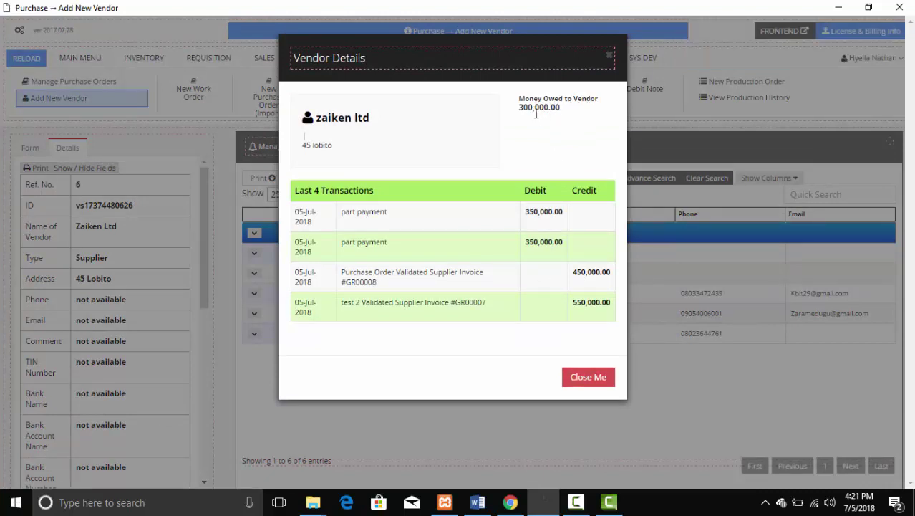
left_click(701, 383)
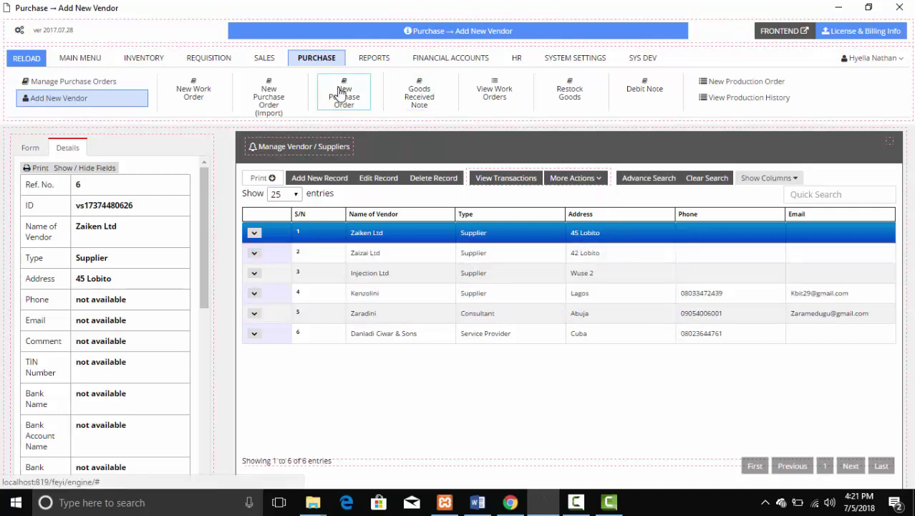
- Start a new vendor payment transaction for zaiken ltd against its first listed purchase order
left_click(81, 58)
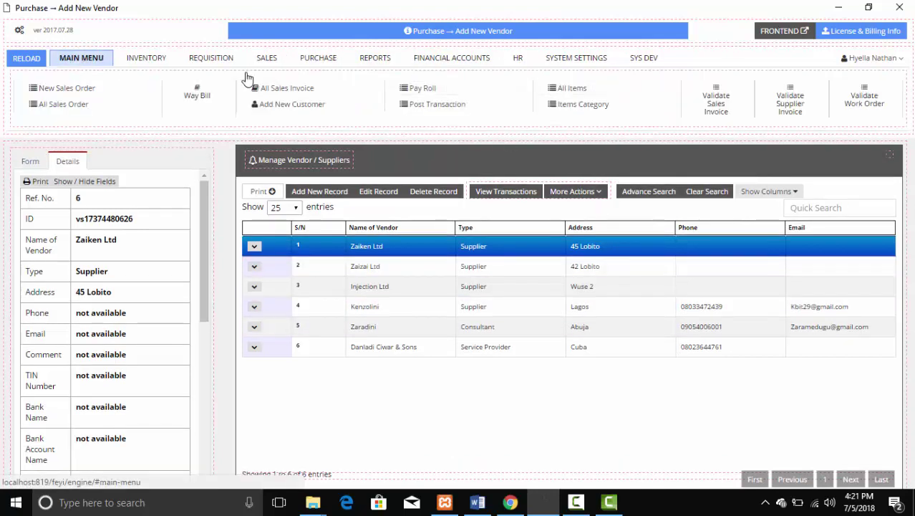
left_click(432, 109)
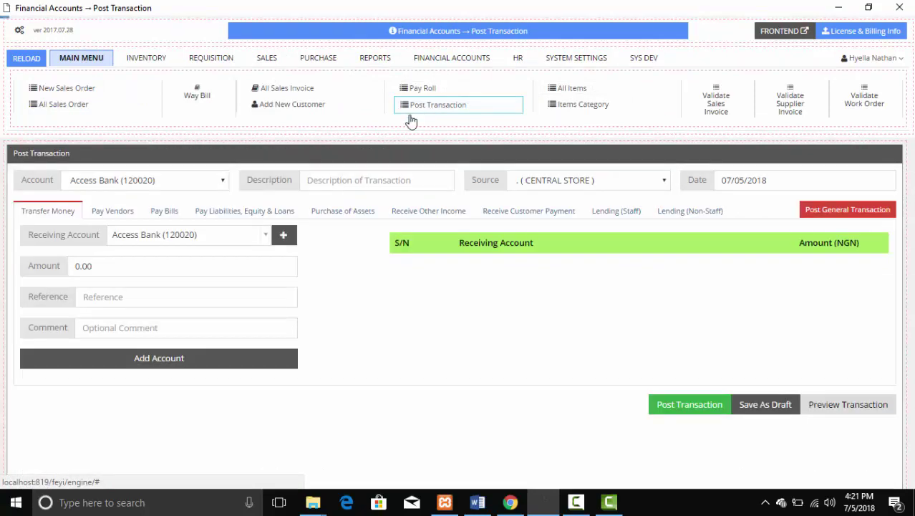
left_click(113, 214)
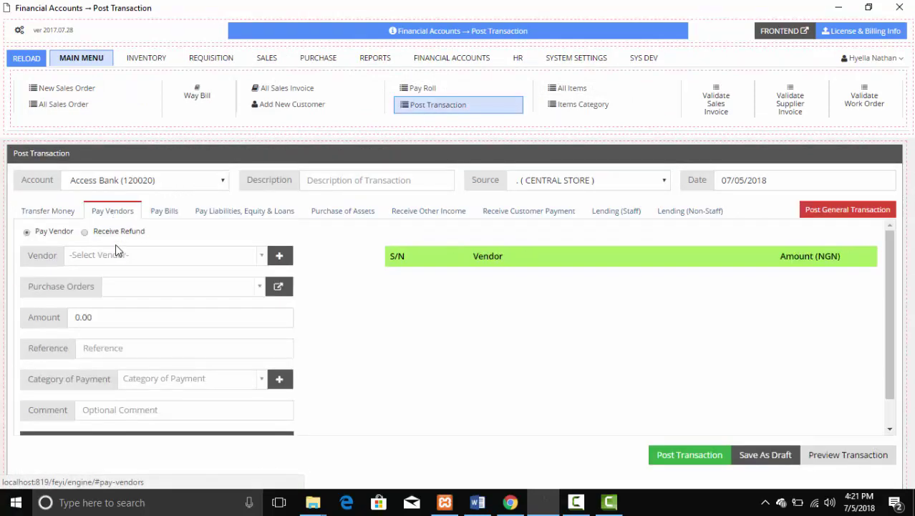
left_click(116, 252)
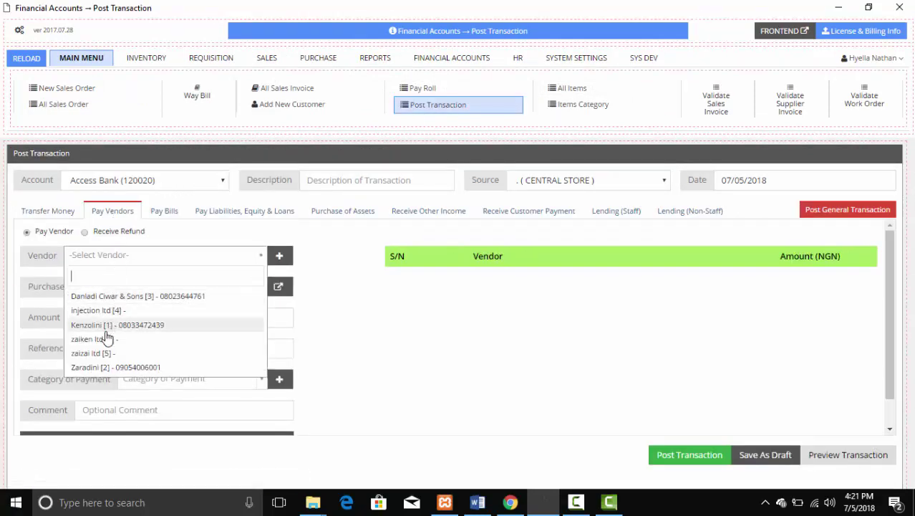
left_click(106, 338)
left_click(142, 290)
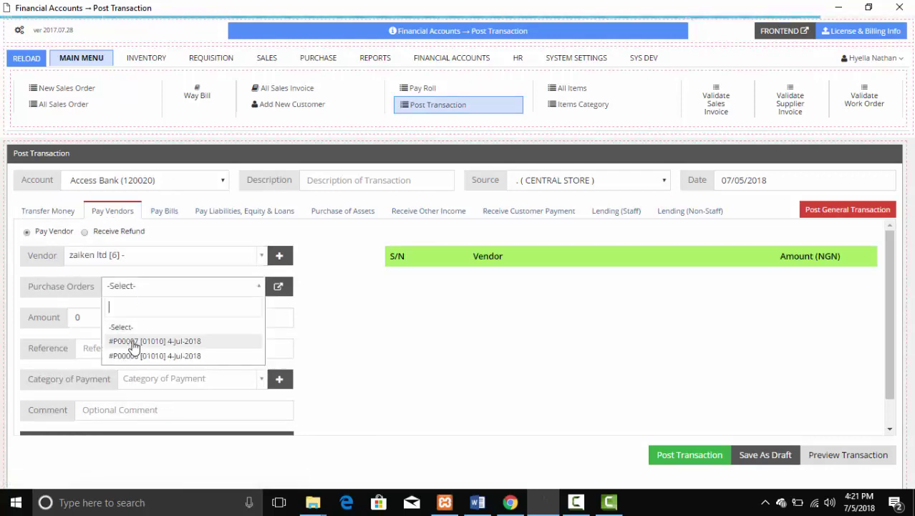
left_click(133, 342)
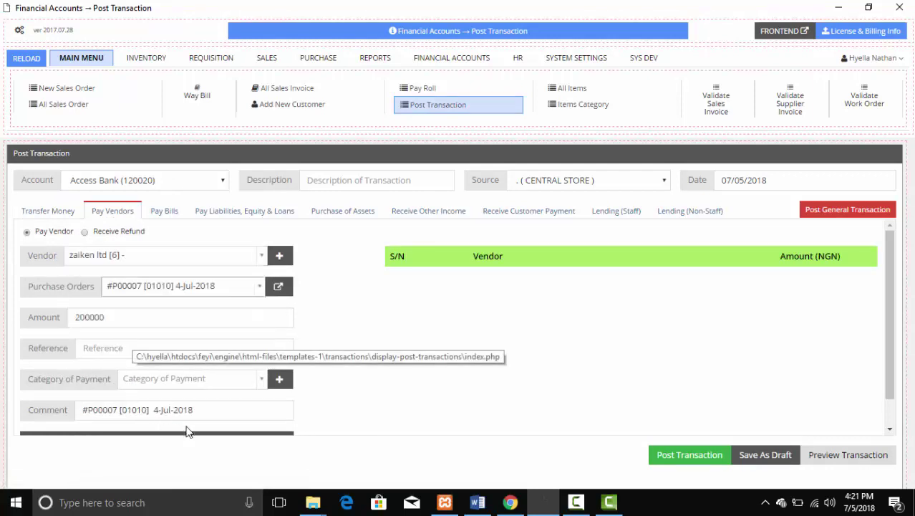
- Enter "full payment" as the description of the new transaction
scroll(186, 430, "down", 1)
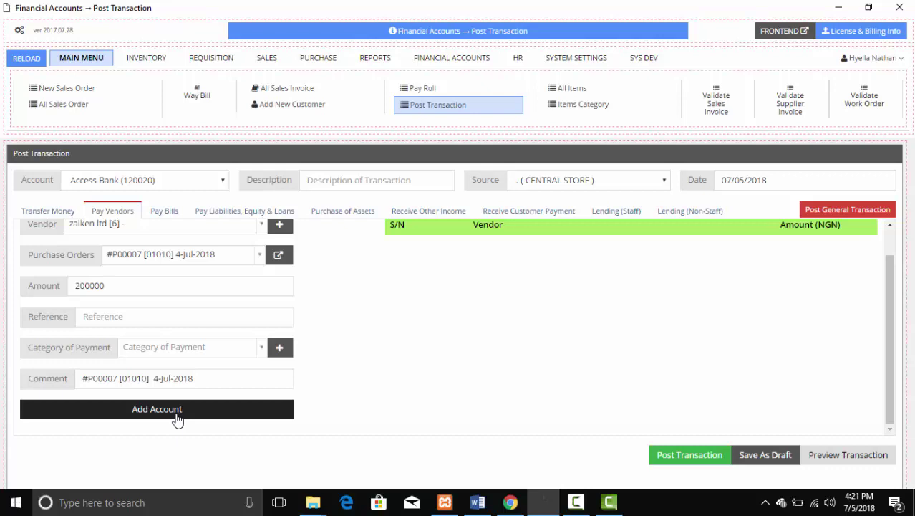
scroll(175, 391, "up", 1)
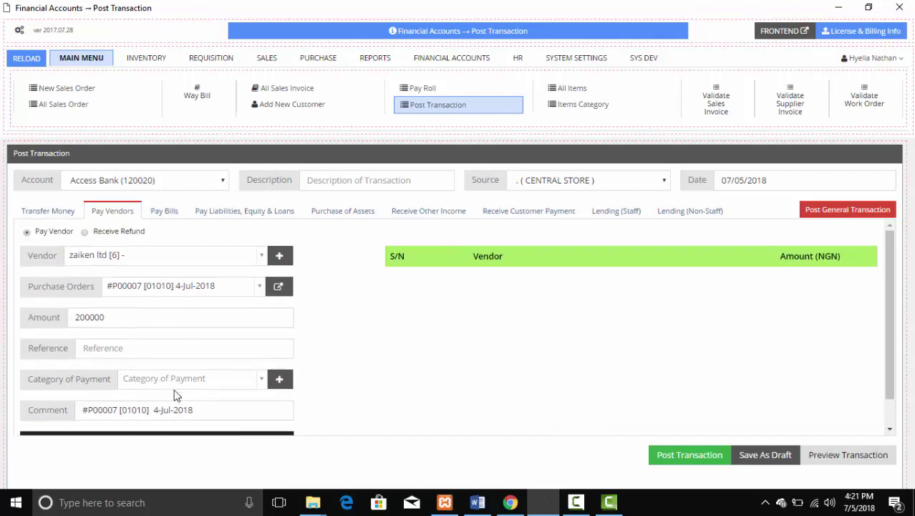
scroll(176, 394, "down", 1)
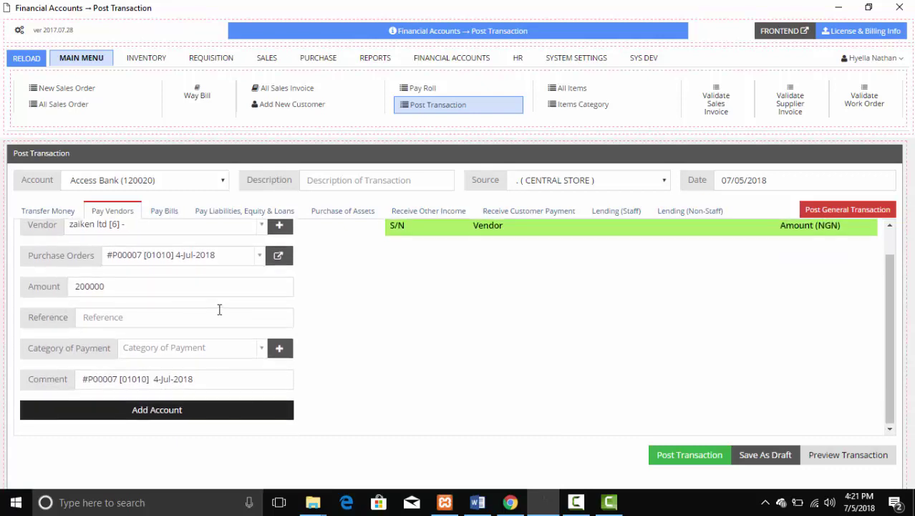
scroll(218, 308, "up", 1)
left_click(372, 182)
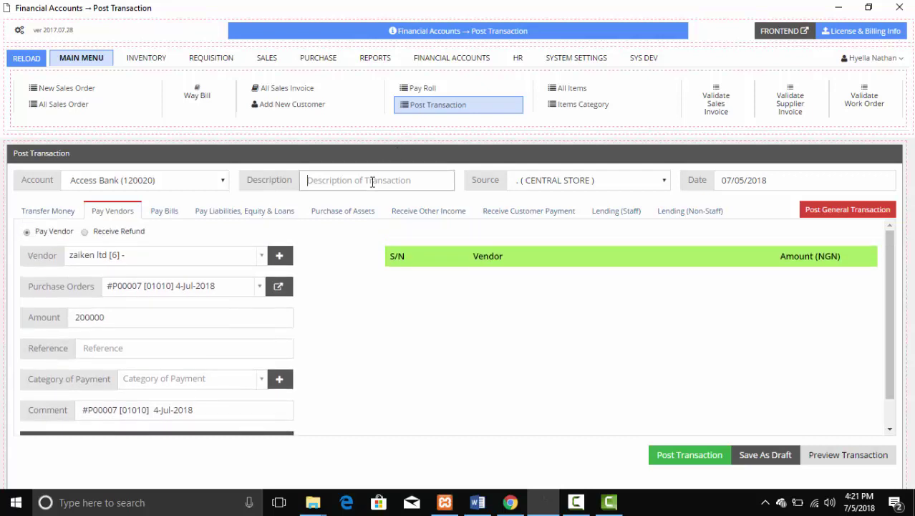
type("full payment")
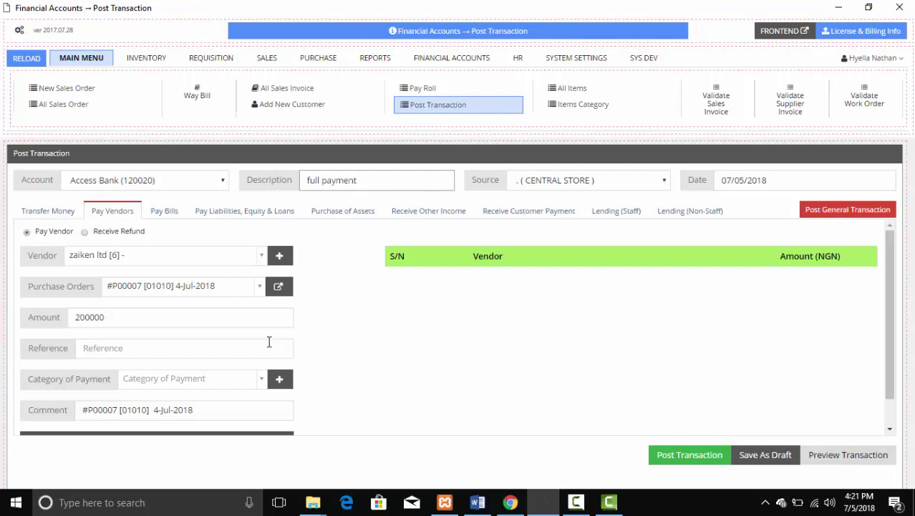
- Set the category of payment to purchases and add the first order's payment to the transaction's payment list
scroll(268, 322, "down", 1)
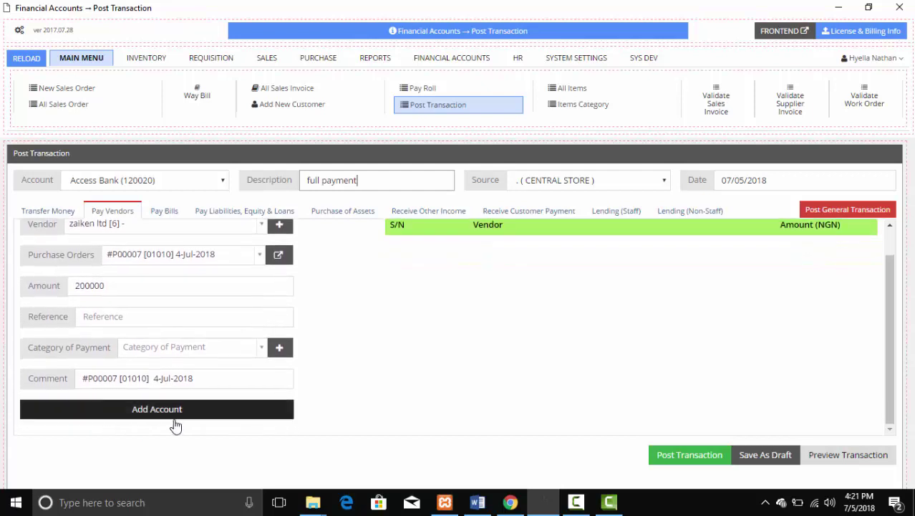
left_click(172, 411)
scroll(173, 417, "up", 1)
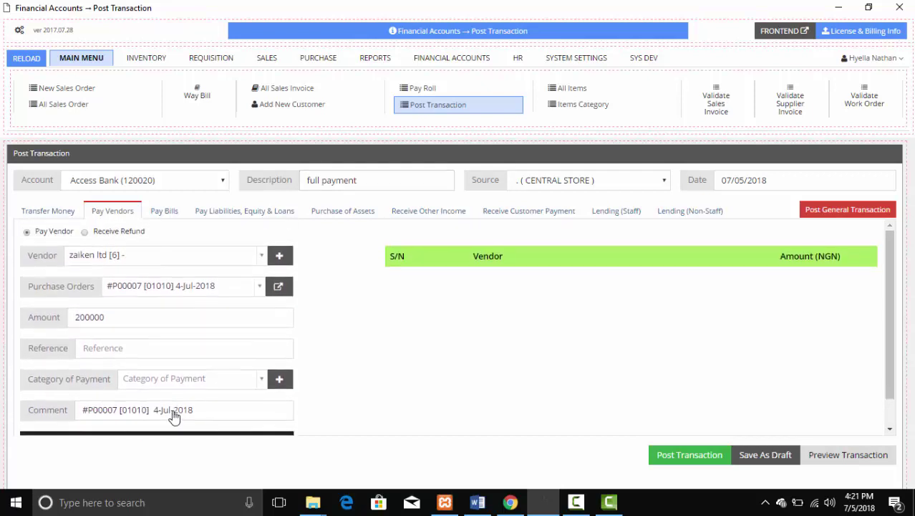
scroll(173, 411, "down", 1)
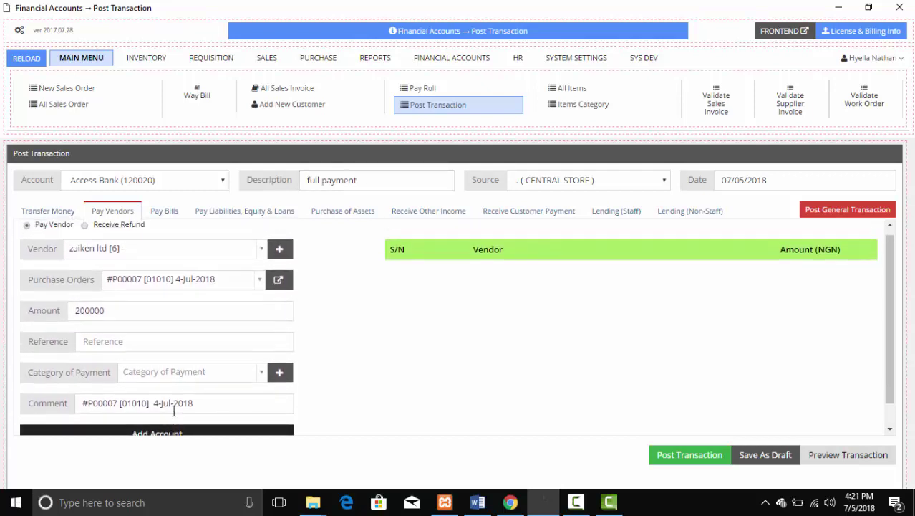
scroll(174, 411, "down", 1)
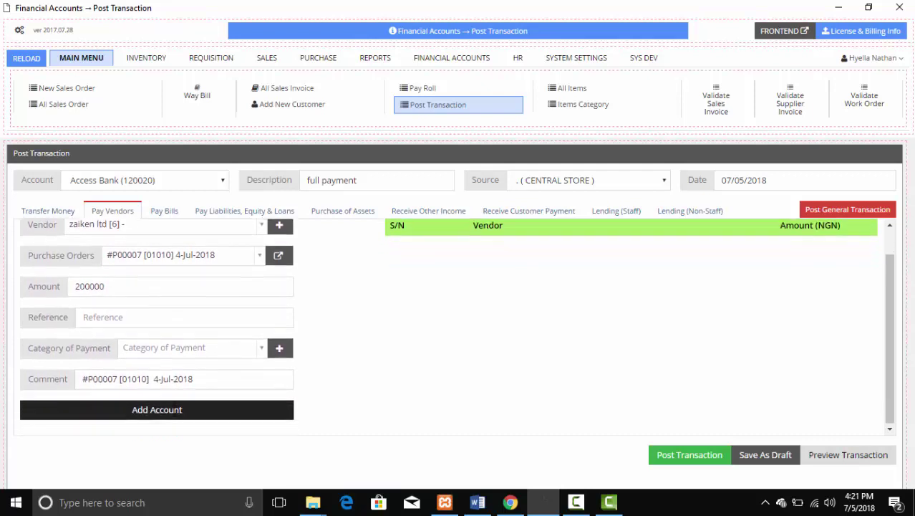
left_click(199, 358)
left_click(147, 458)
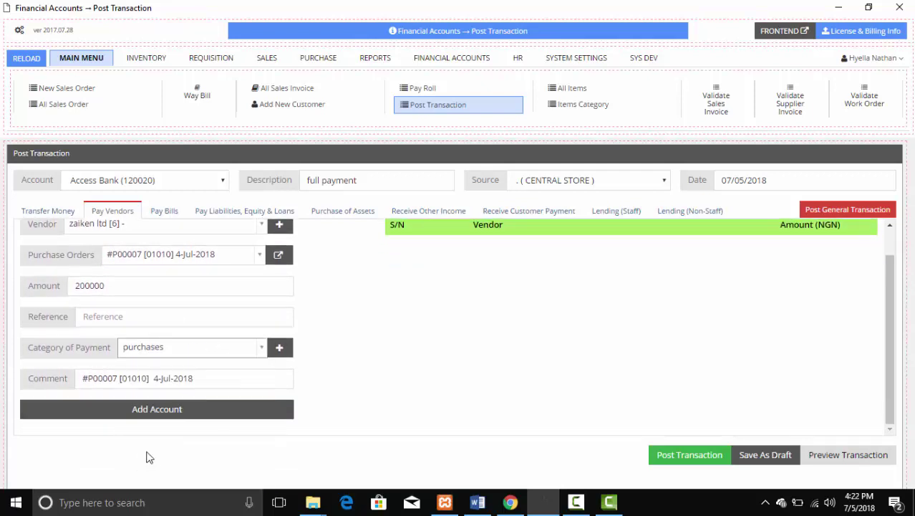
left_click(146, 415)
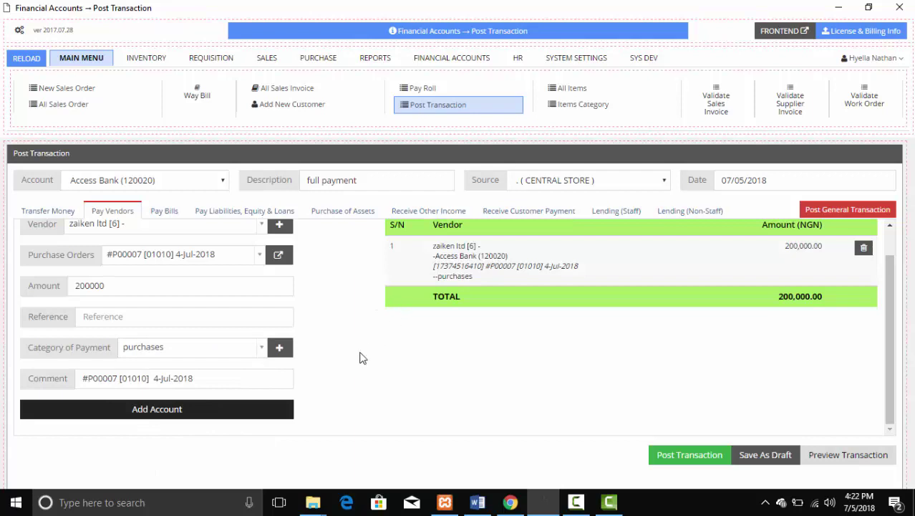
scroll(359, 358, "up", 1)
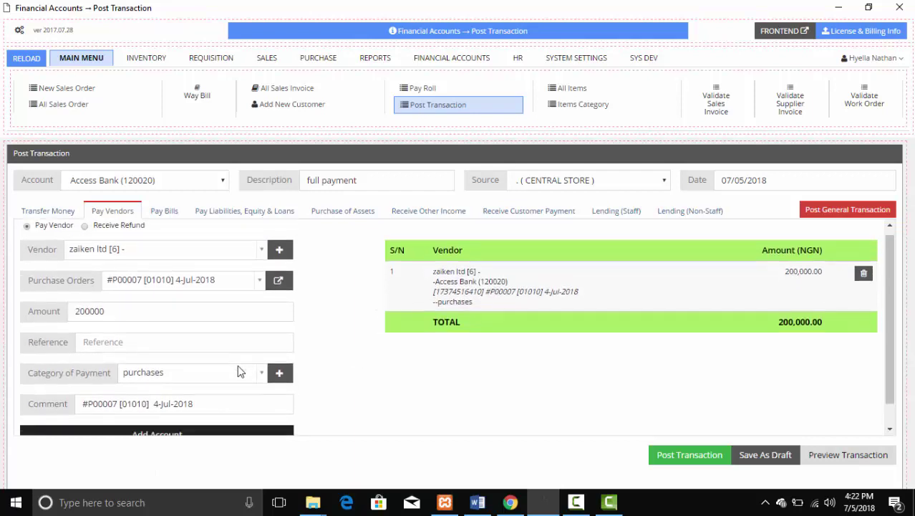
- Add the payment for zaiken ltd's second listed purchase order to the payment list, post the transaction, and close its receipt
scroll(240, 372, "down", 1)
scroll(240, 370, "up", 1)
scroll(239, 370, "down", 1)
scroll(240, 369, "up", 1)
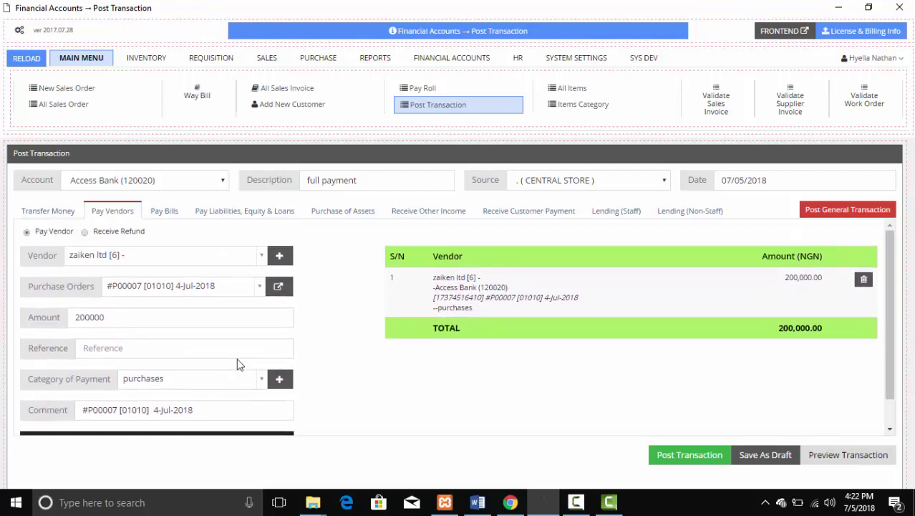
left_click(215, 290)
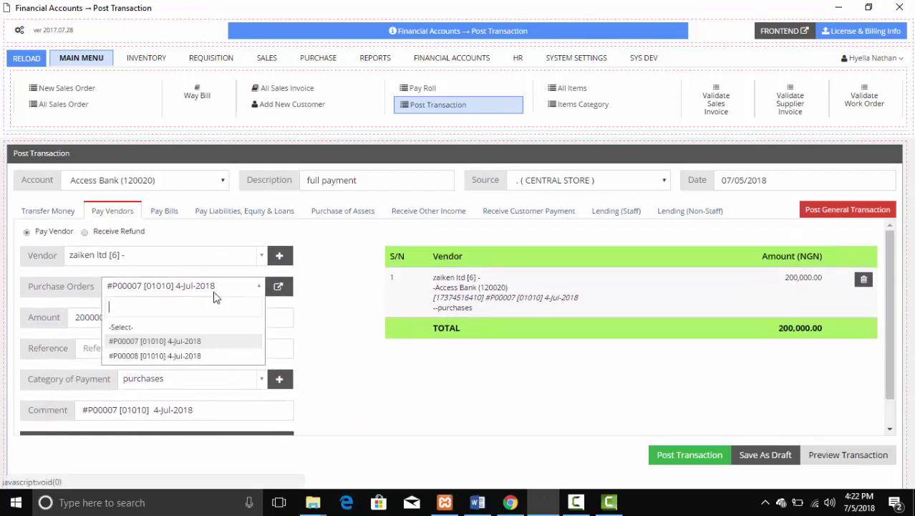
left_click(144, 360)
scroll(147, 369, "down", 1)
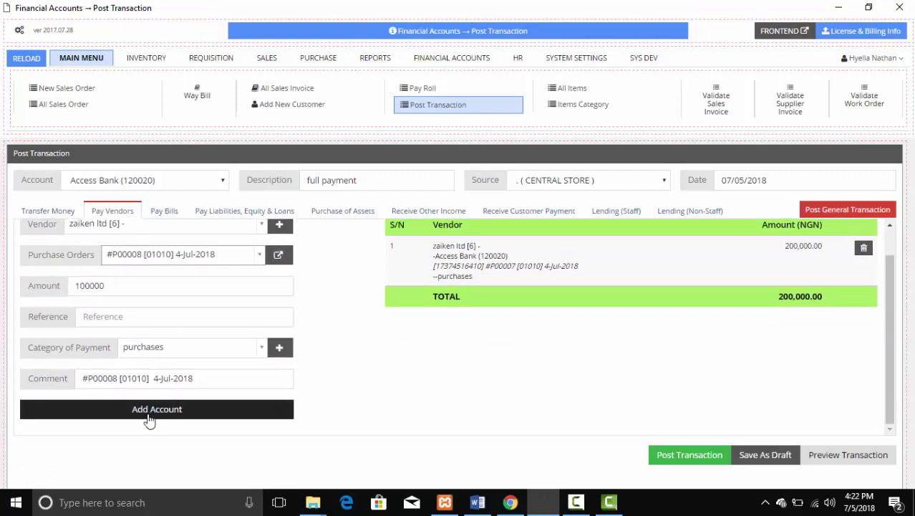
left_click(149, 414)
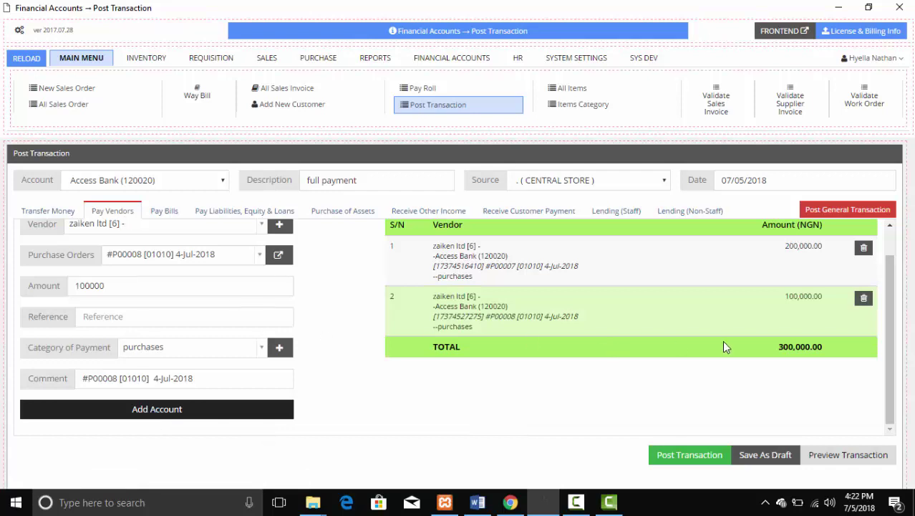
left_click(703, 461)
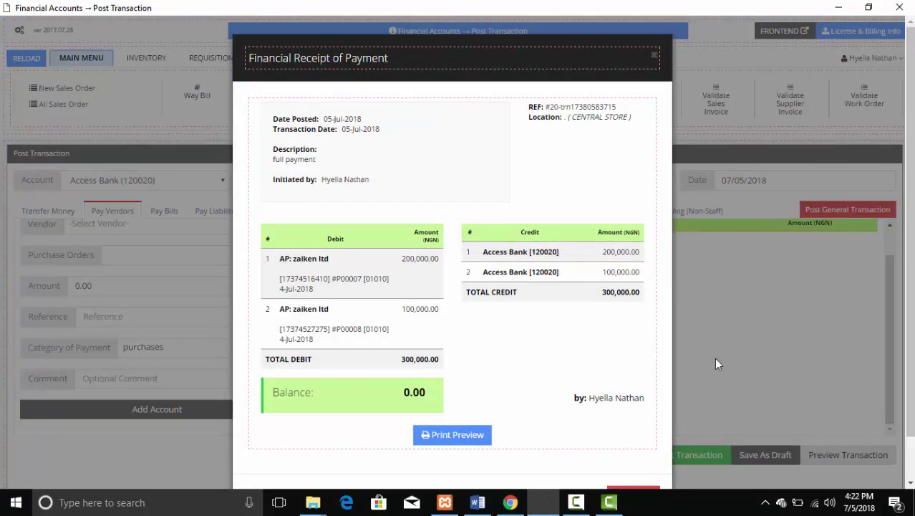
left_click(727, 359)
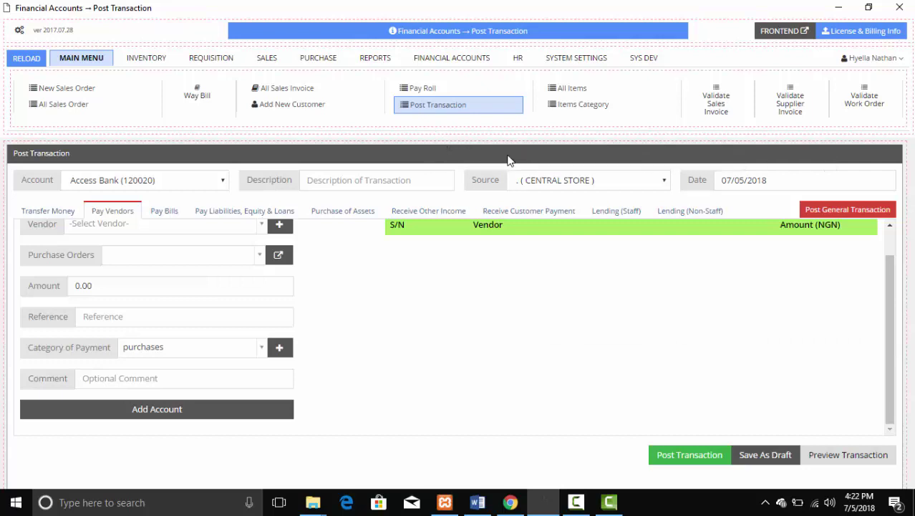
- Generate the List of Creditors (Vendors) report from Receivables & Payables to check for outstanding vendor debt
left_click(372, 62)
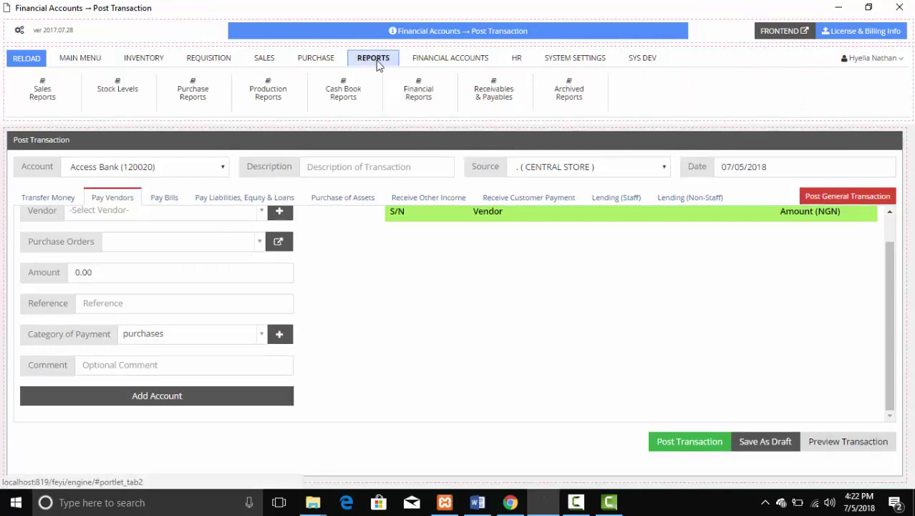
left_click(488, 101)
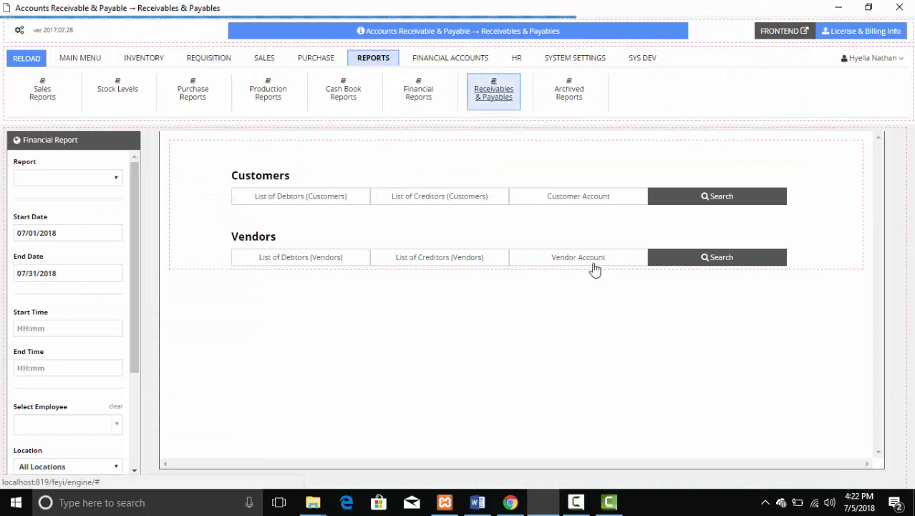
left_click(455, 261)
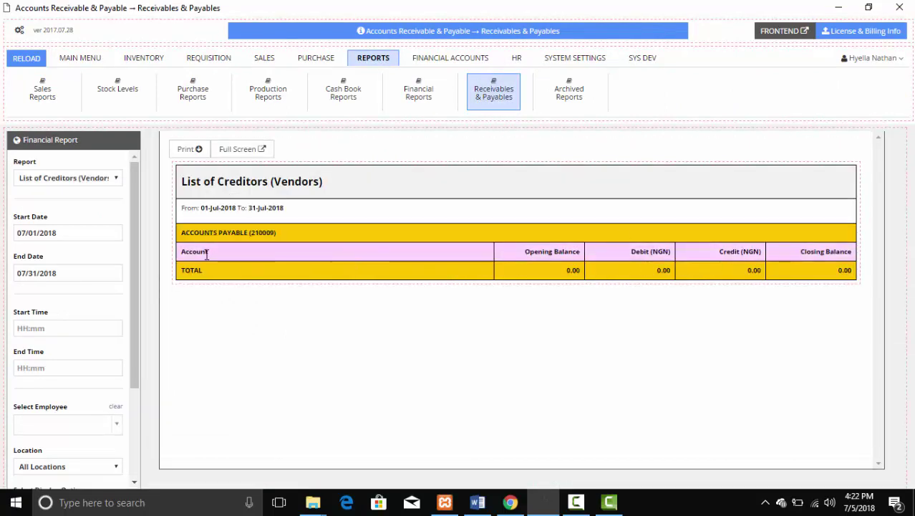
- View Zaiken Ltd's transactions from the vendor list to check the posted full payments, and close the vendor details
left_click(315, 59)
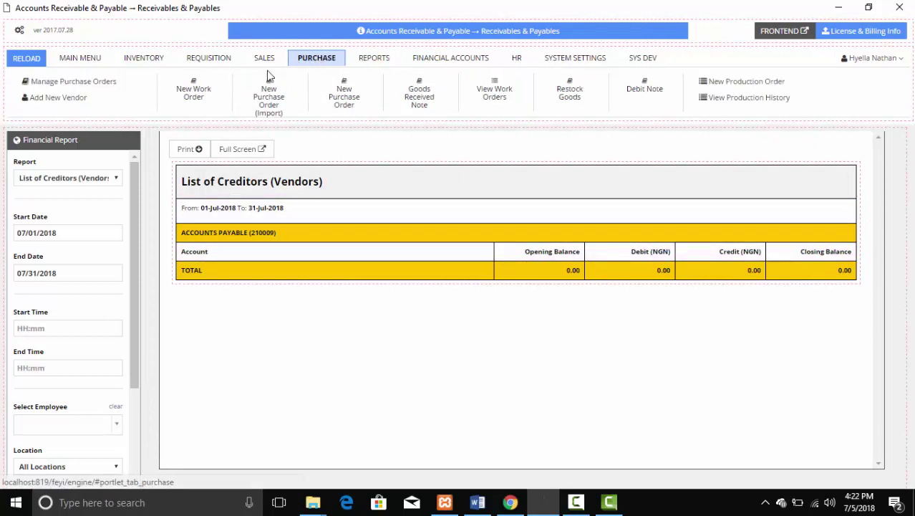
left_click(71, 98)
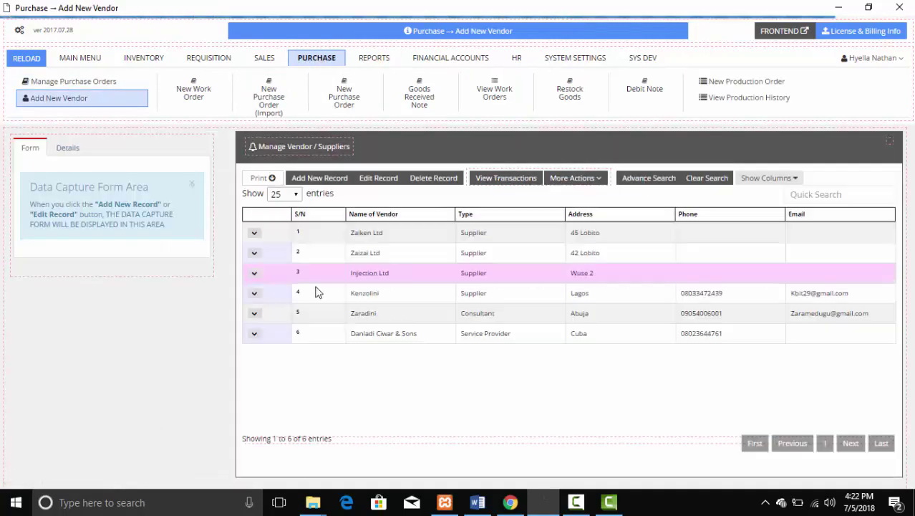
left_click(379, 235)
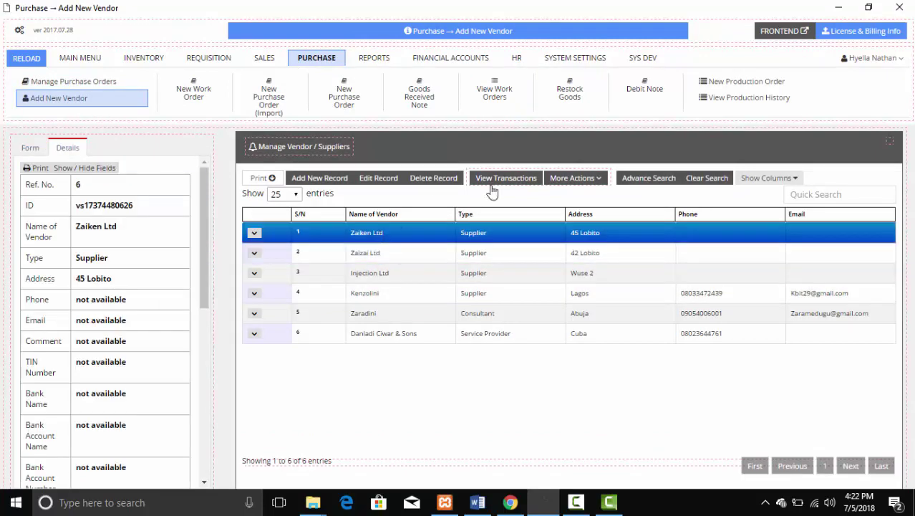
left_click(507, 180)
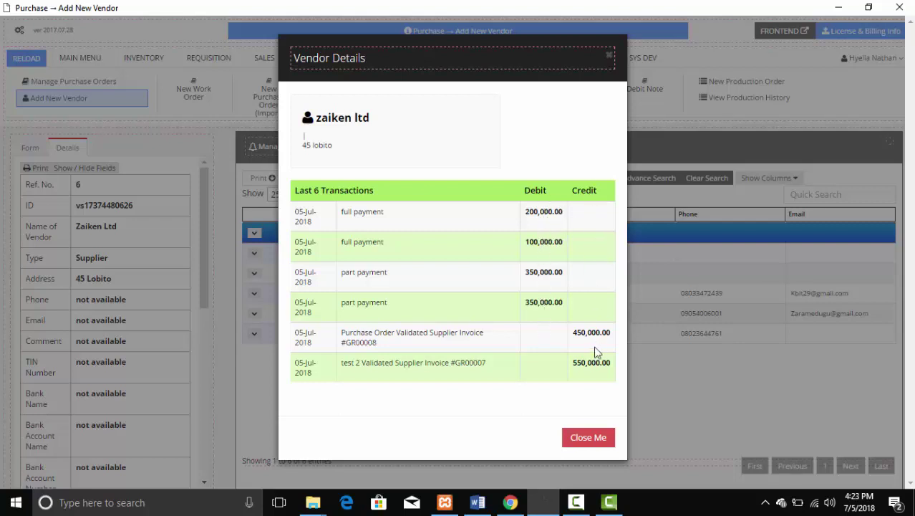
left_click(684, 415)
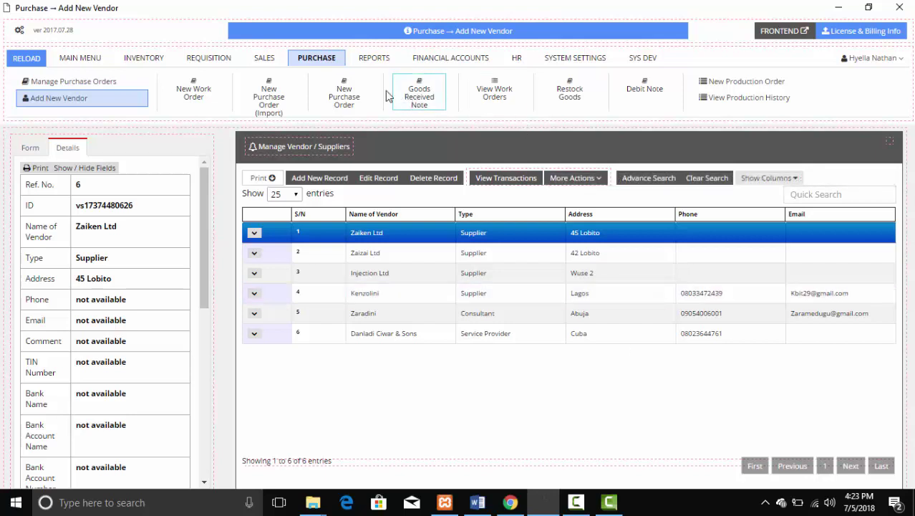
- Open a blank Post Transaction form from the financial accounts section
left_click(83, 60)
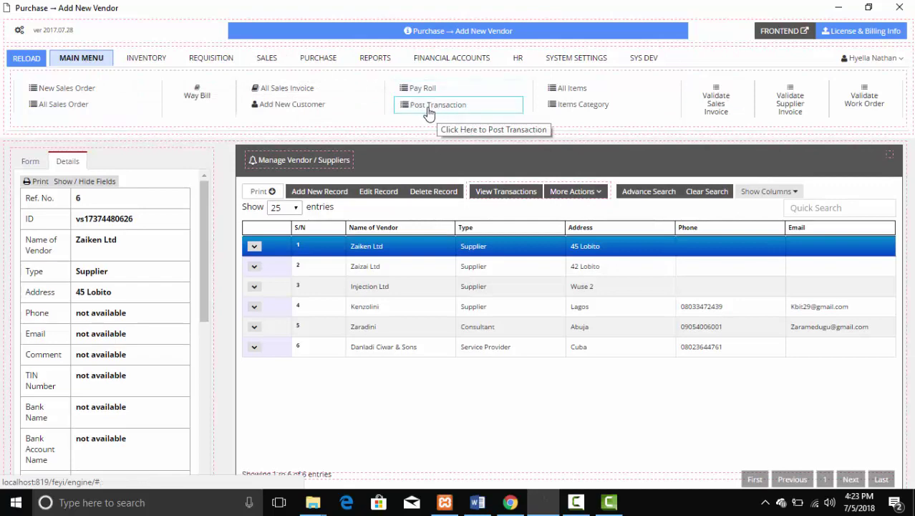
left_click(430, 109)
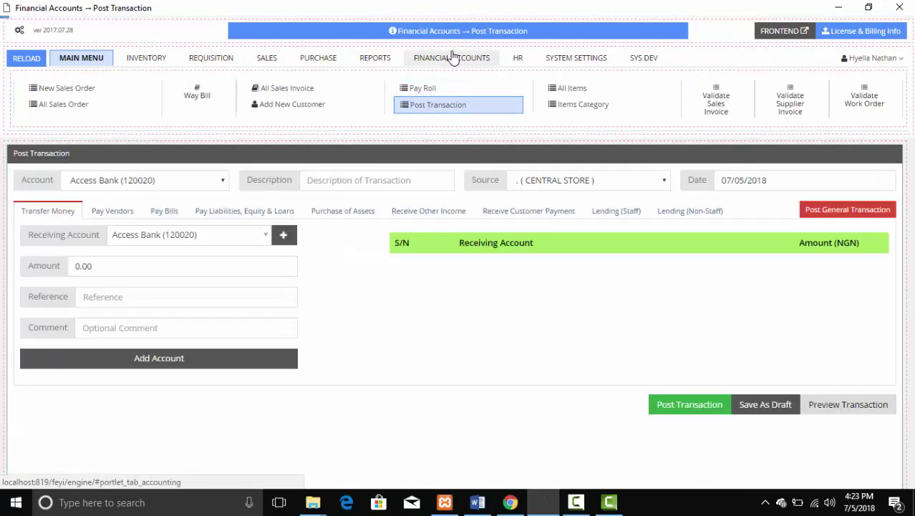
left_click(451, 63)
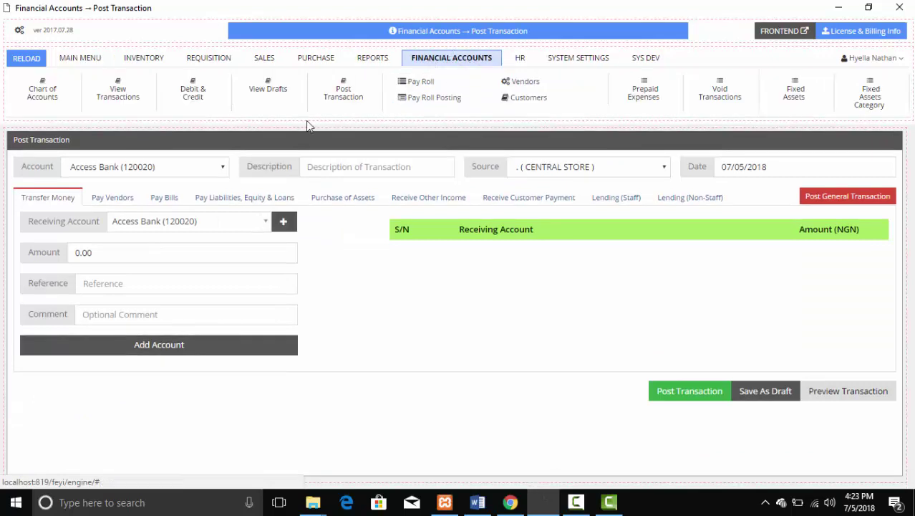
left_click(348, 107)
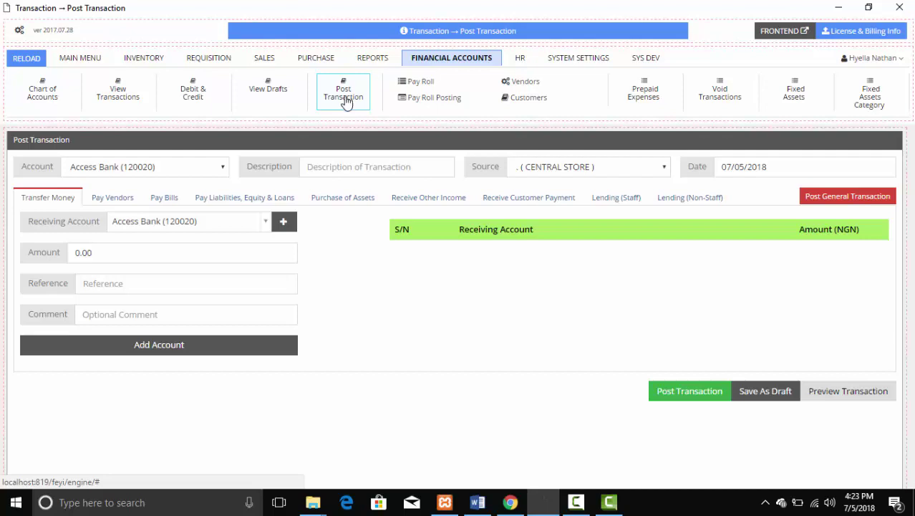
left_click(346, 102)
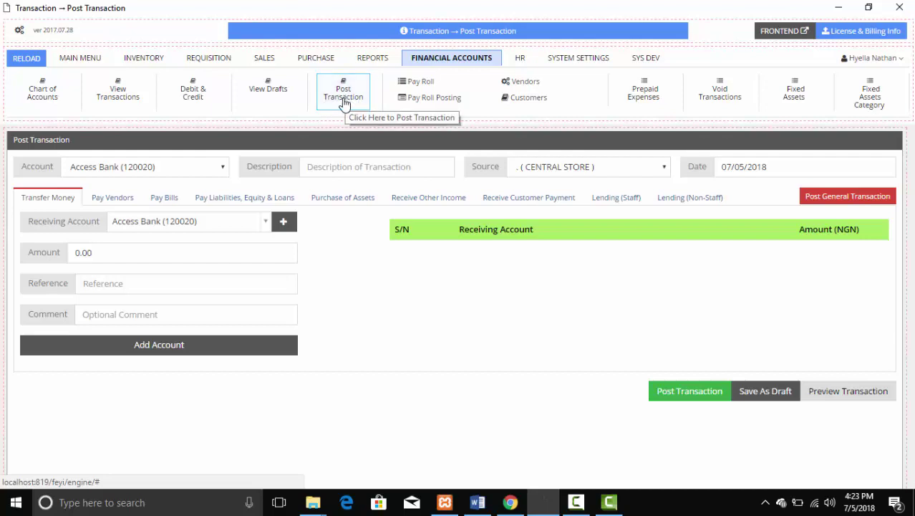
left_click(346, 102)
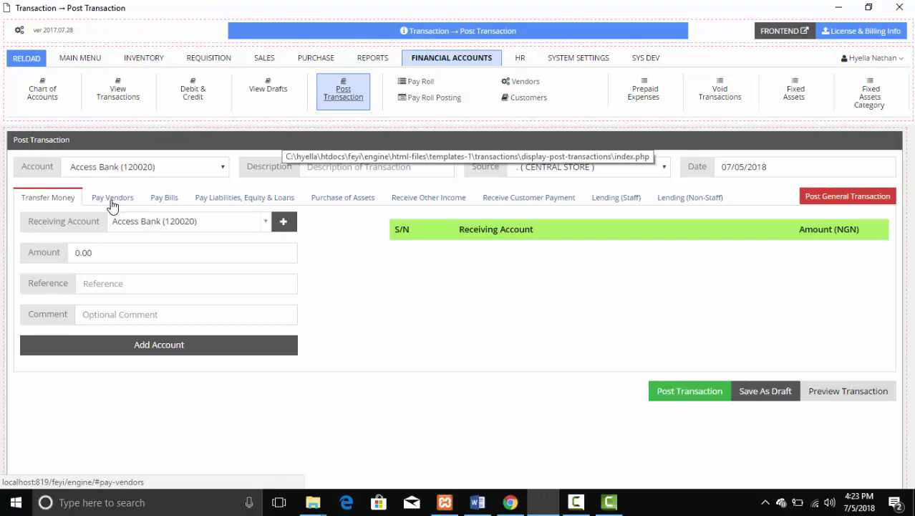
- Bring up the vendor payment form and review its paying account options and remaining fields, keeping Access Bank selected
left_click(106, 203)
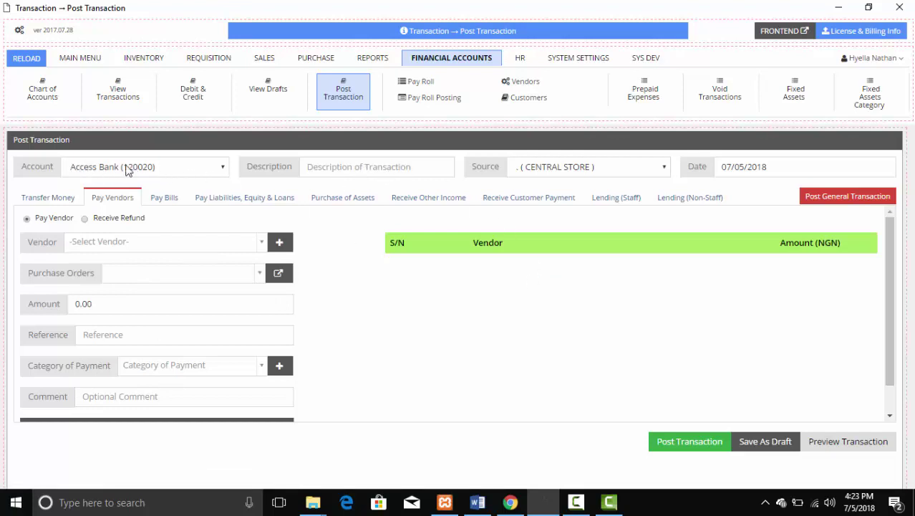
left_click(168, 169)
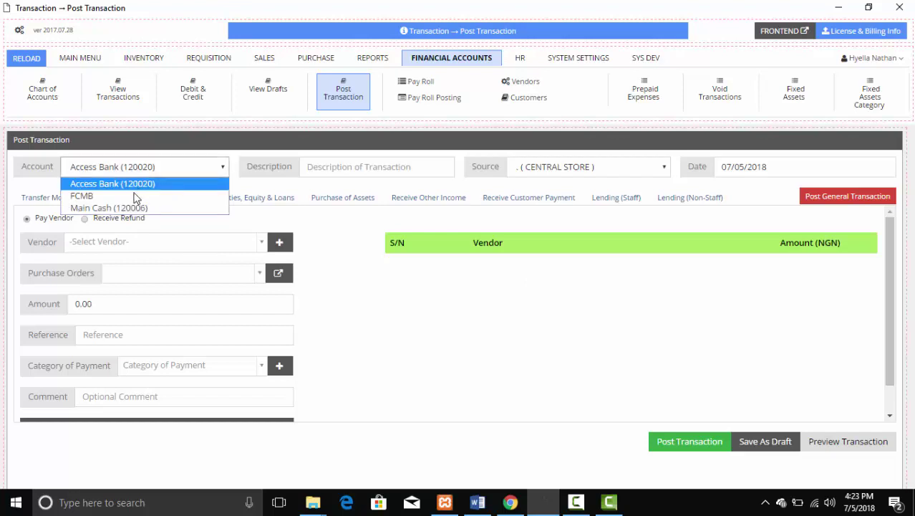
left_click(188, 164)
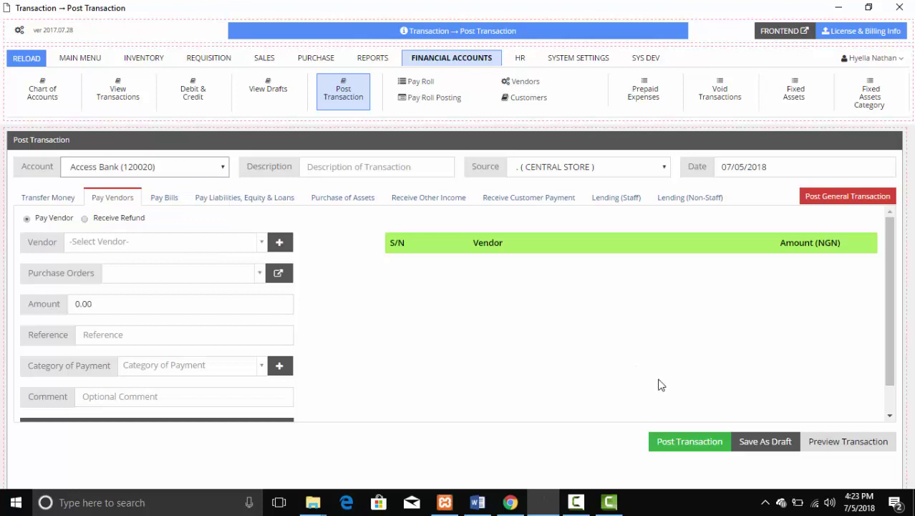
scroll(204, 346, "down", 1)
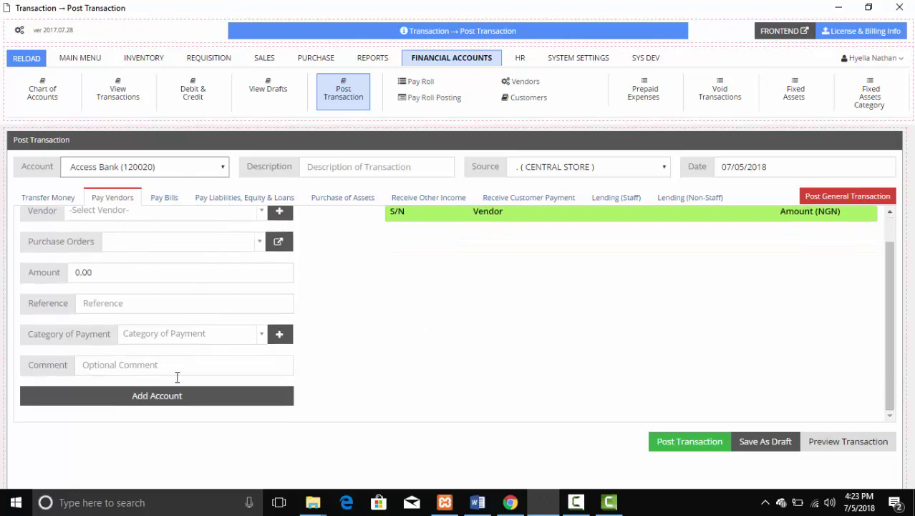